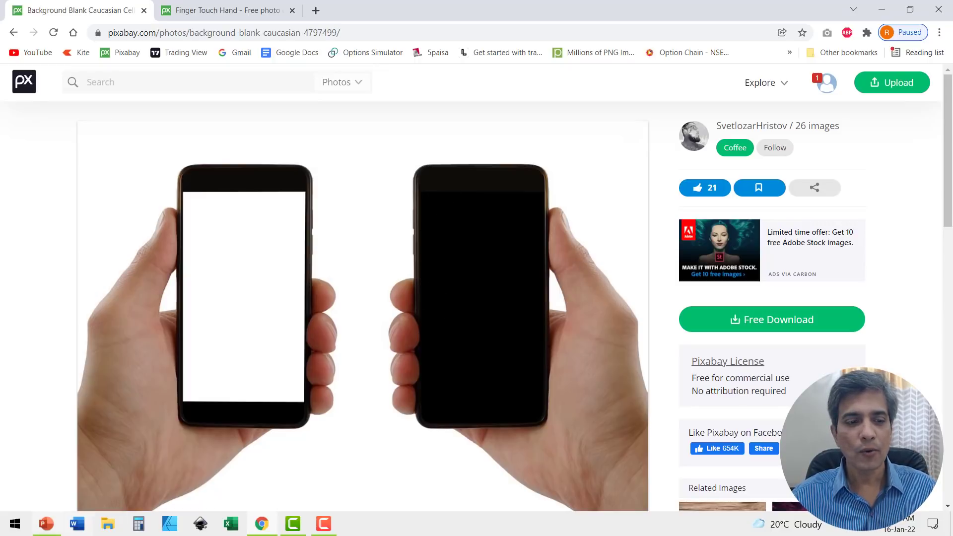
Step: Compare the phone and pointing-hand pictures on the two slides with their source photos on Pixabay in the browser
click(45, 529)
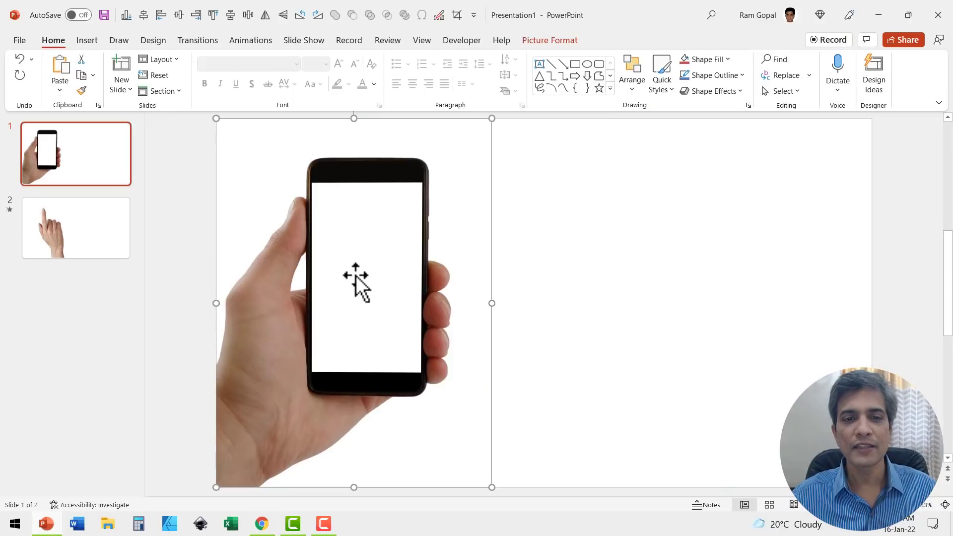
click(787, 239)
click(69, 231)
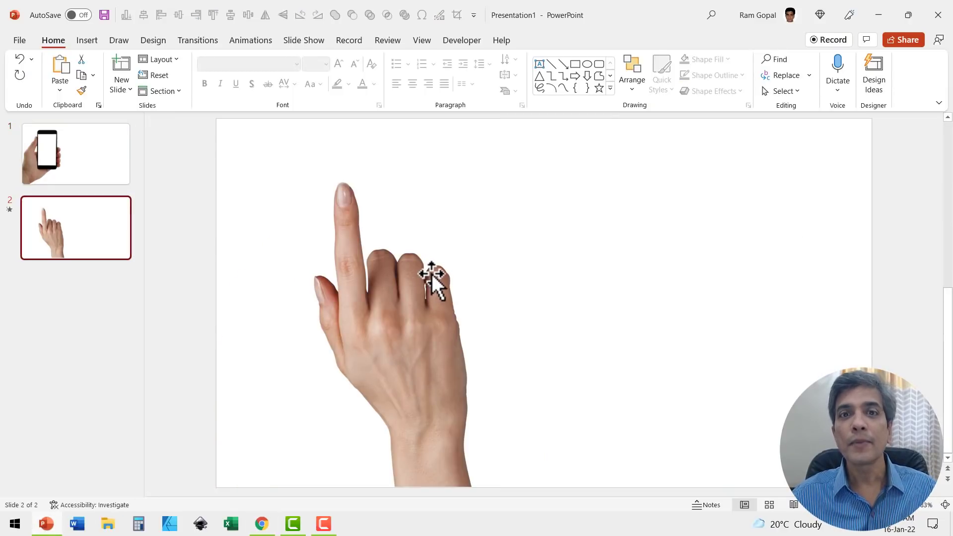
click(261, 524)
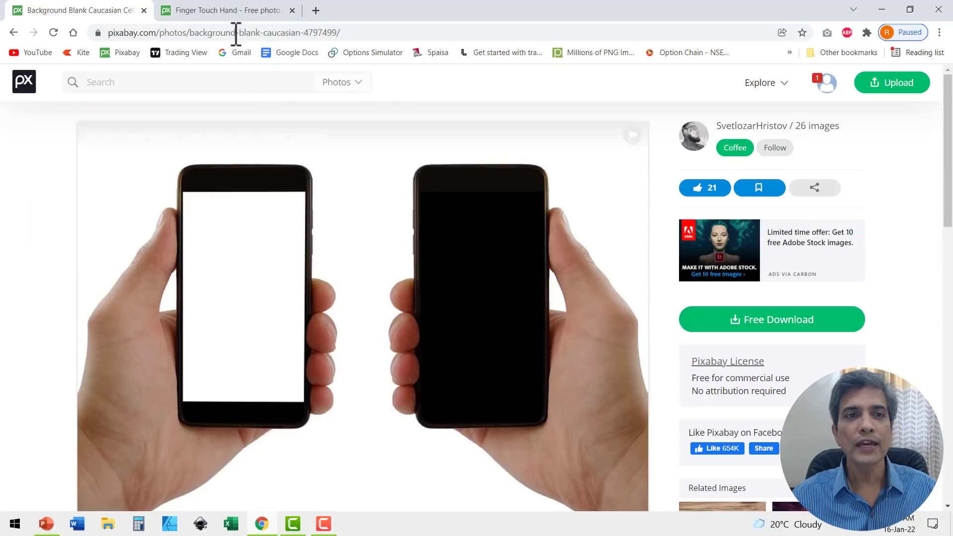
click(239, 10)
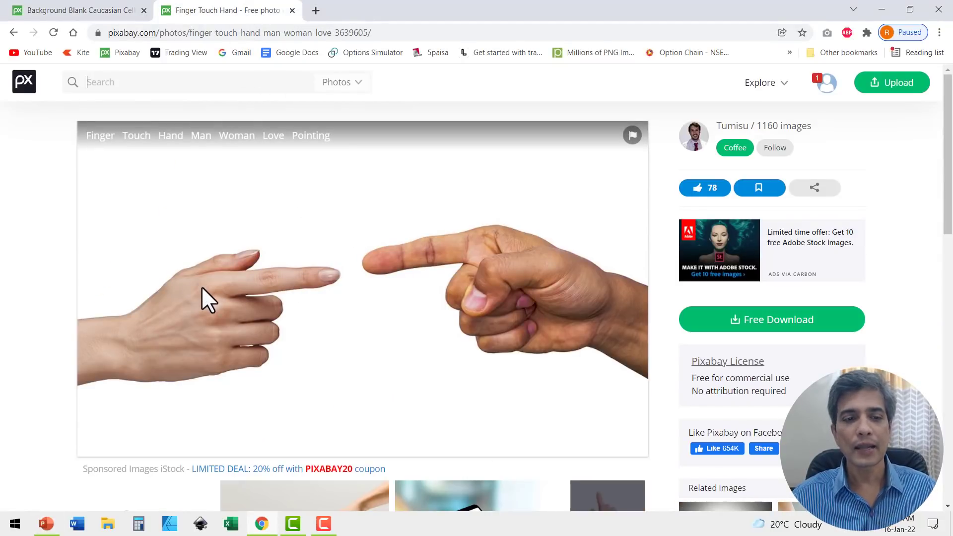
click(45, 522)
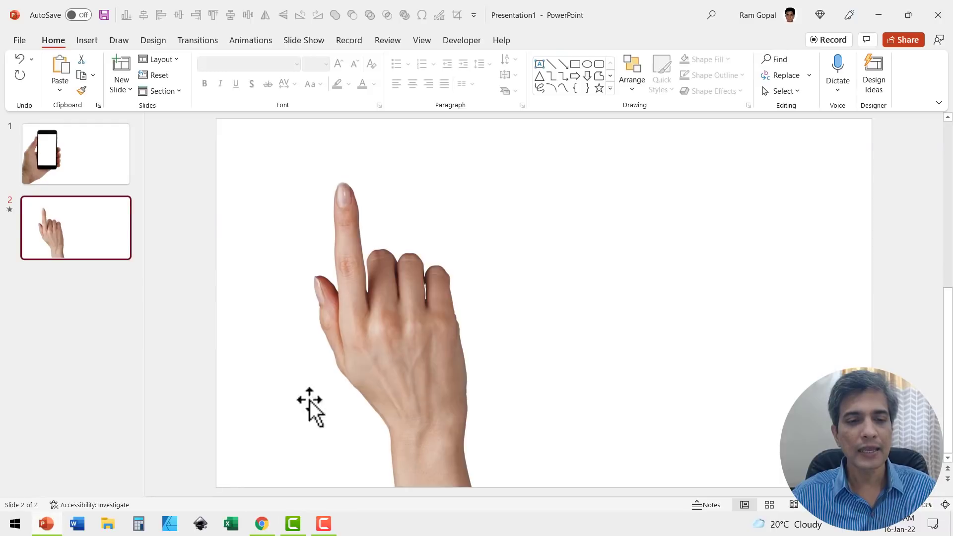
Step: Look at the color options for the pointing-hand picture on slide 2, including Set Transparent Color, and review both slides
click(426, 305)
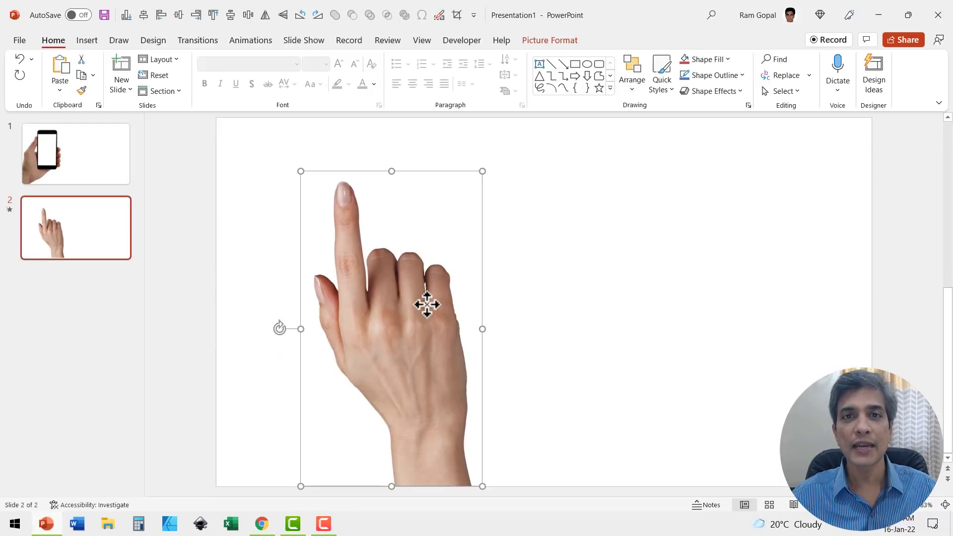
click(549, 39)
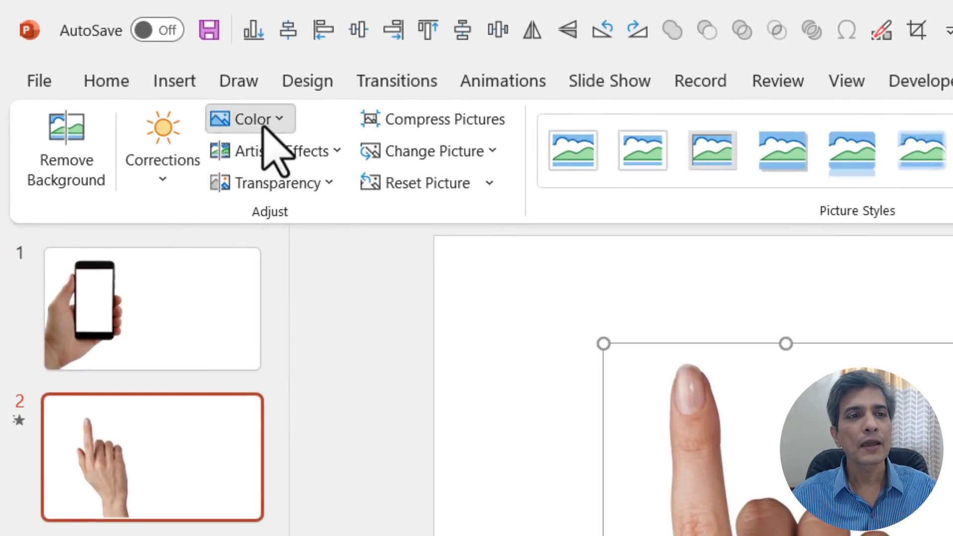
click(263, 127)
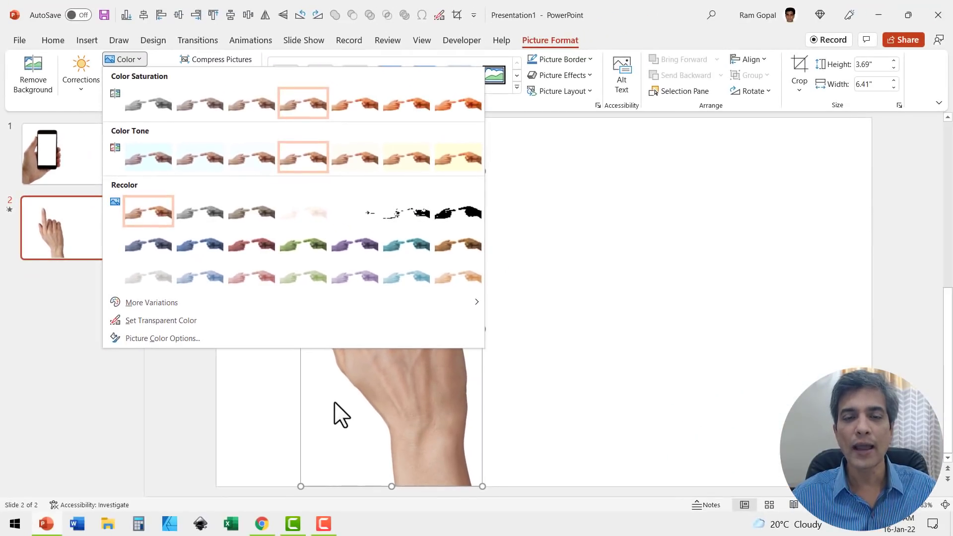
click(407, 367)
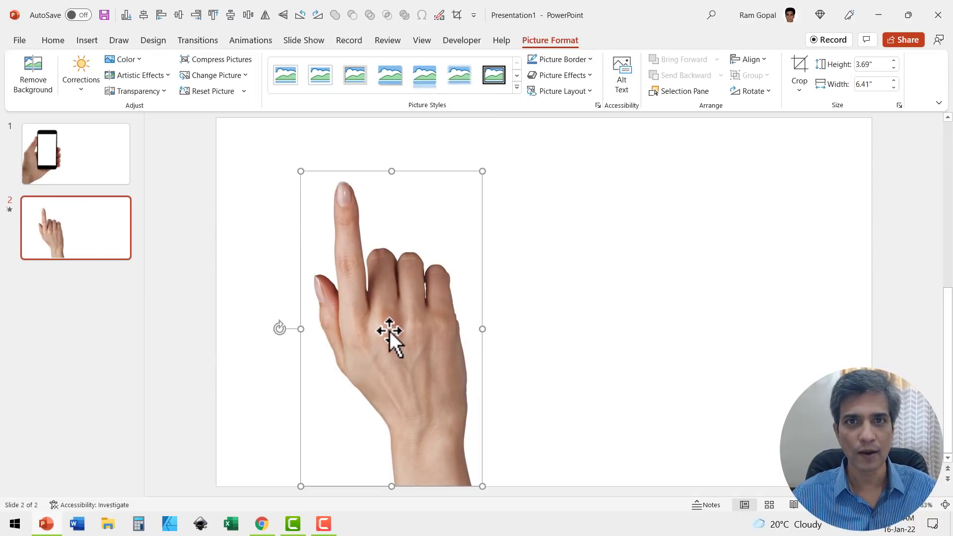
click(89, 169)
click(92, 237)
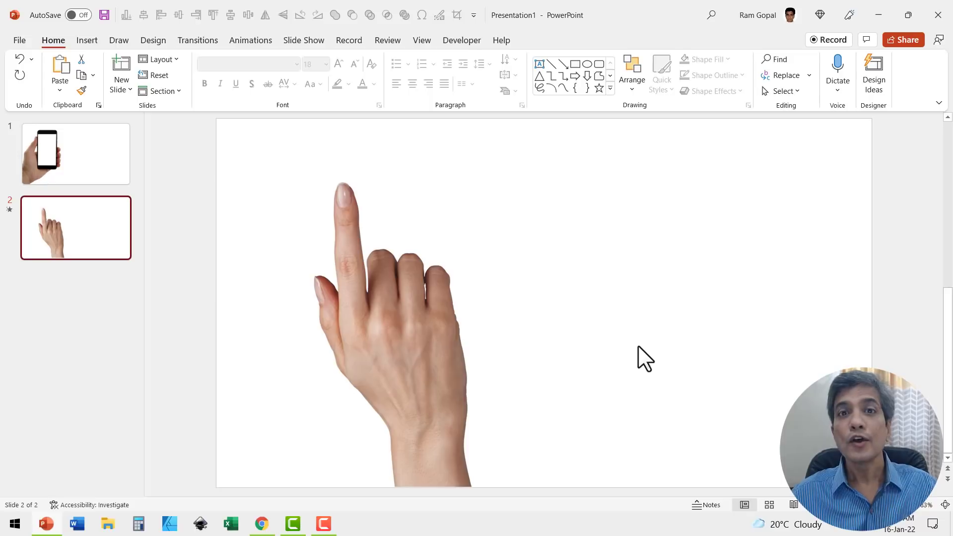
Step: Draw a rectangle exactly covering the white phone screen in the picture on slide 1
click(94, 174)
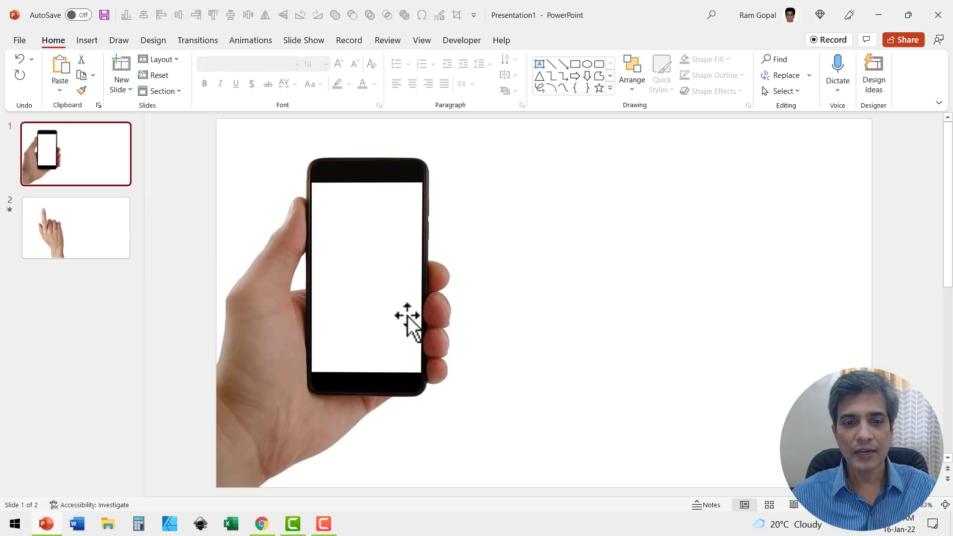
click(575, 64)
drag(311, 183, 423, 372)
click(701, 294)
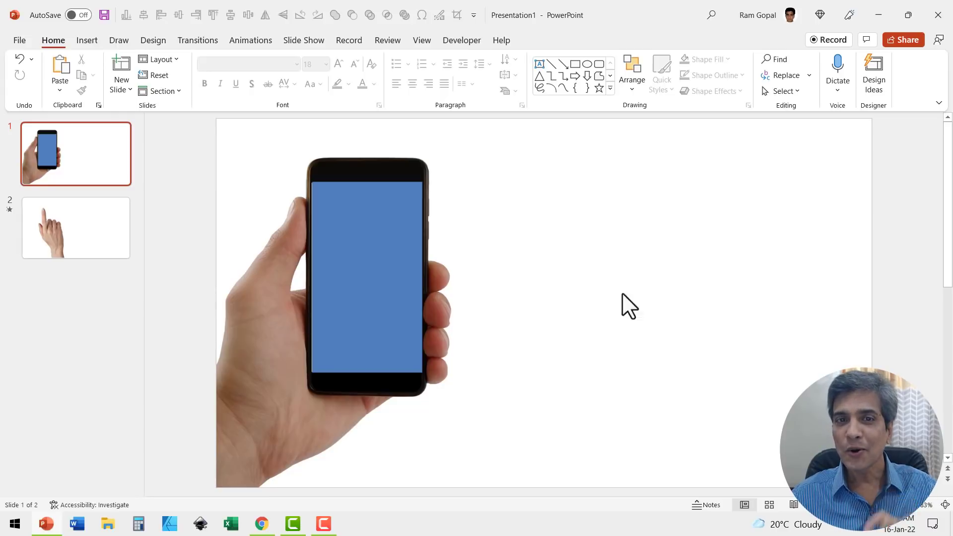
Step: Subtract the rectangle from the phone picture with Merge Shapes to cut out the phone screen
click(383, 141)
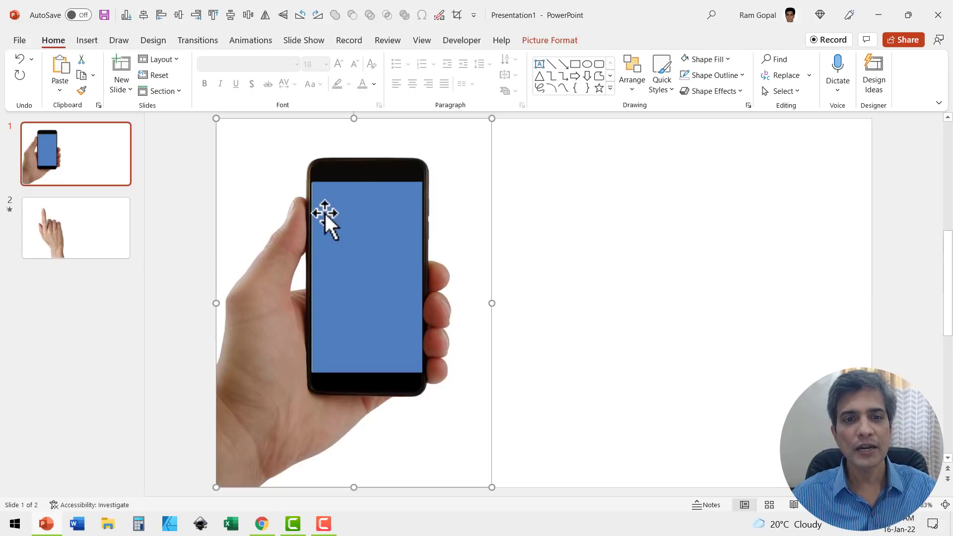
click(346, 207)
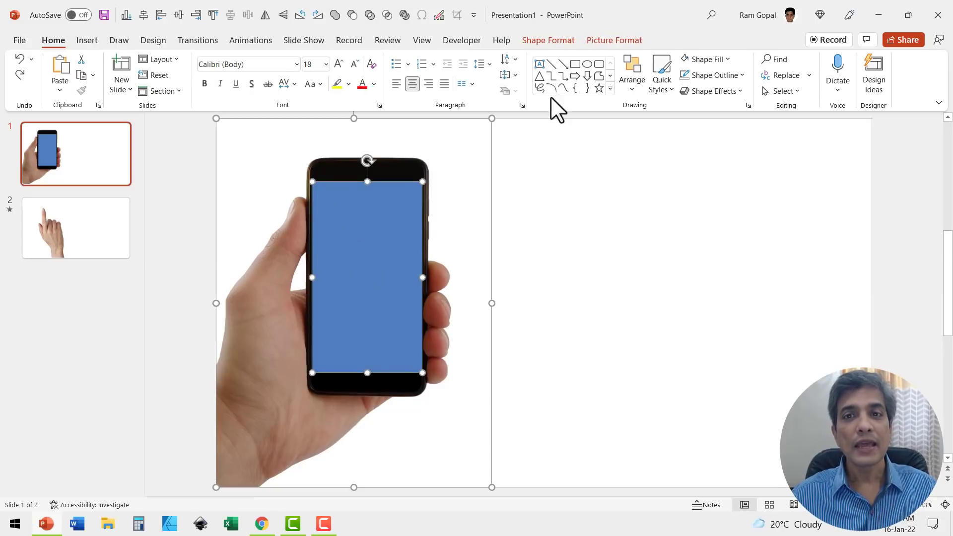
click(545, 42)
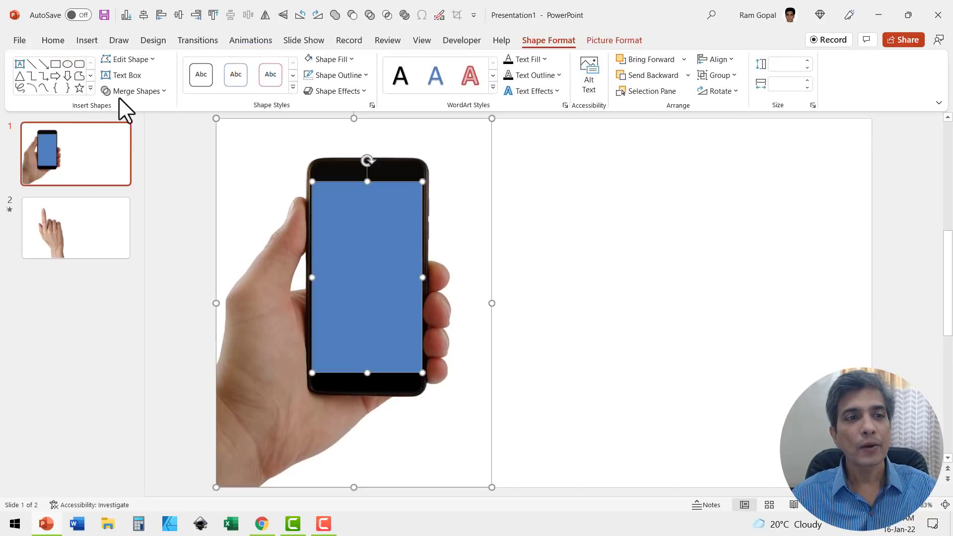
click(134, 92)
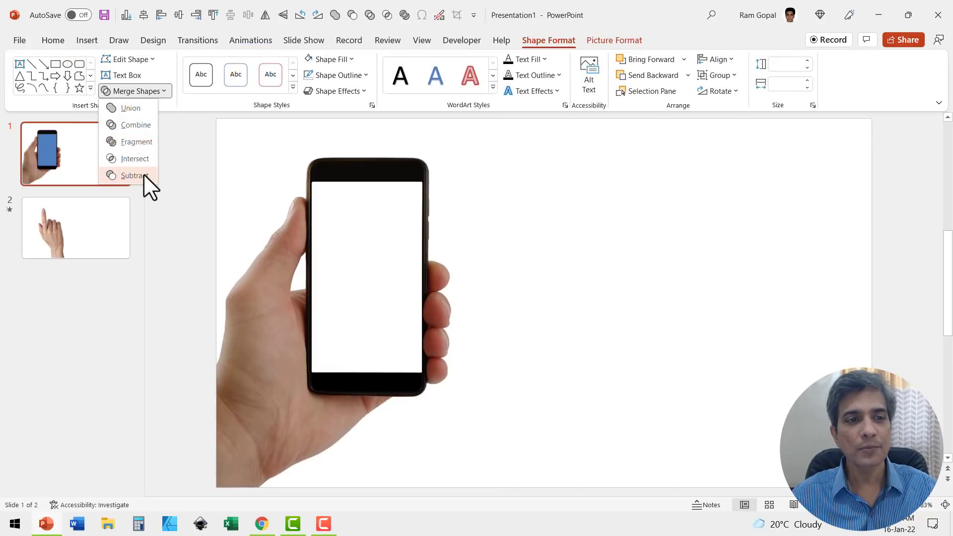
click(144, 174)
click(602, 317)
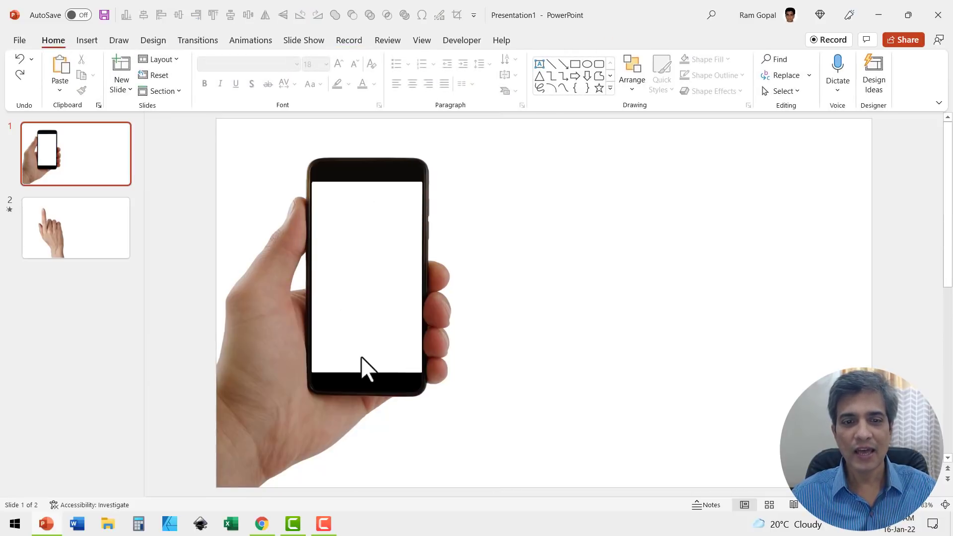
Step: Set the background of slide 1 to a solid light-blue theme color fill
right_click(657, 220)
click(714, 346)
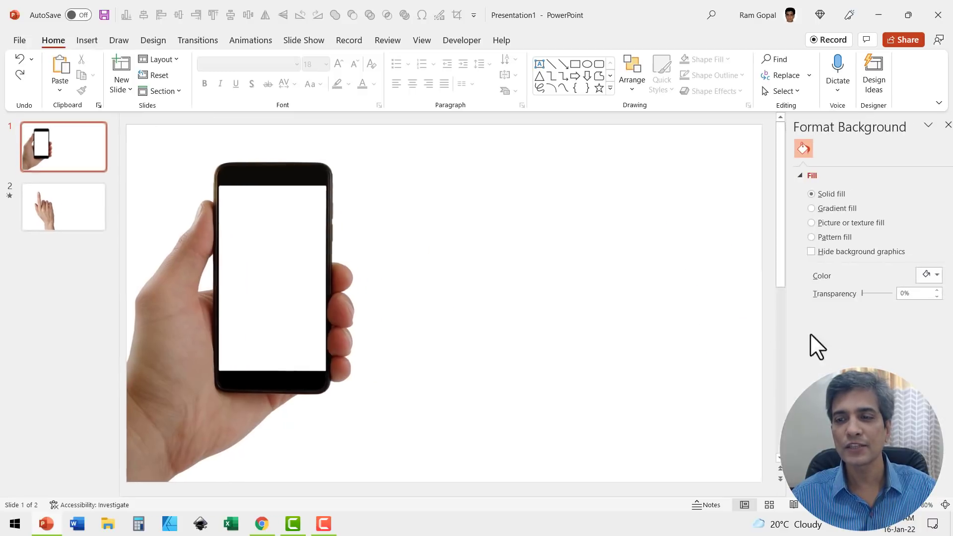
click(917, 275)
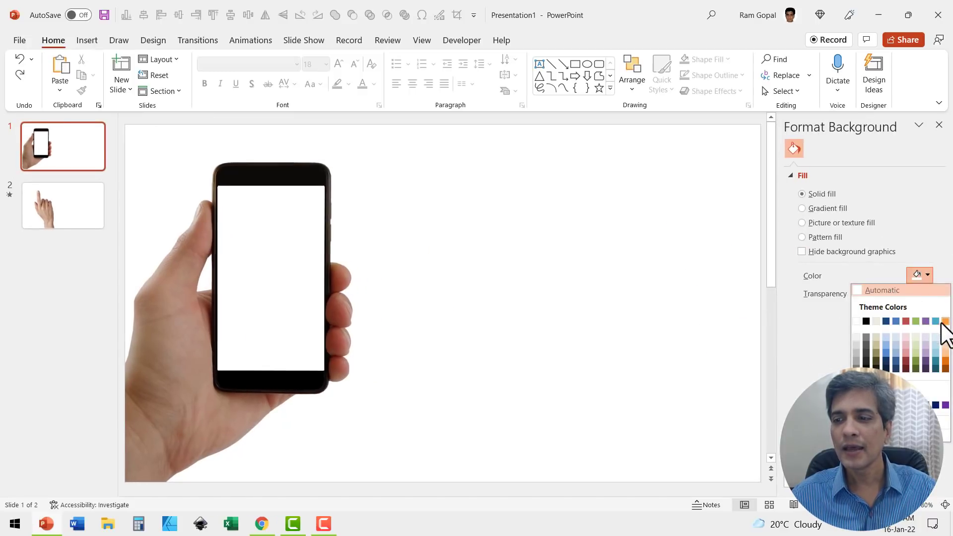
click(934, 321)
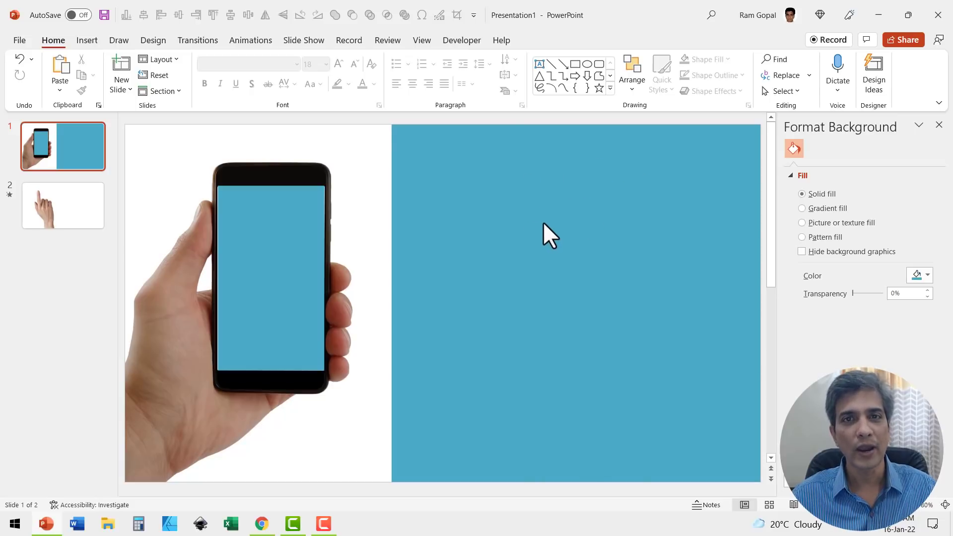
Step: Duplicate slide 1 and draw a rectangle about 7.74" wide and 7.5" high over the blue area beside the phone picture
right_click(80, 143)
click(122, 247)
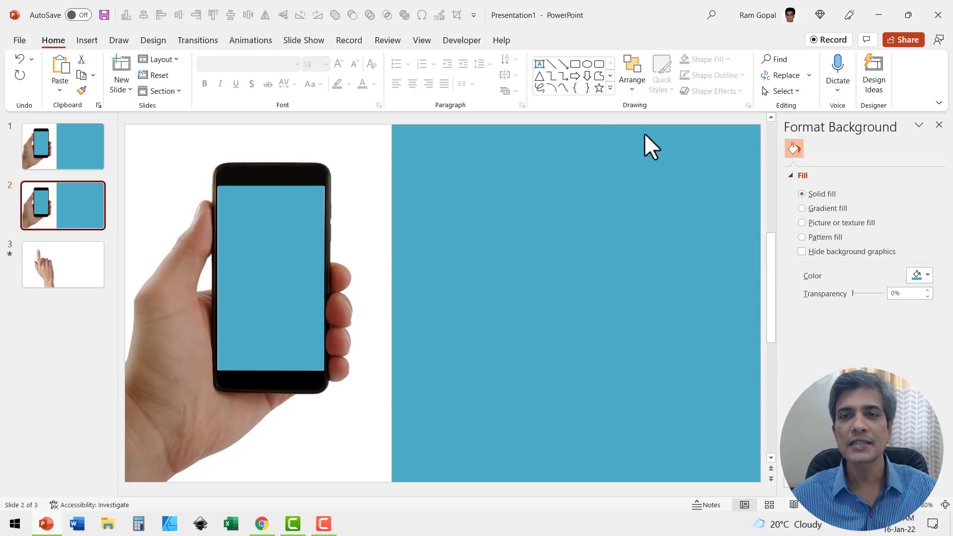
click(574, 64)
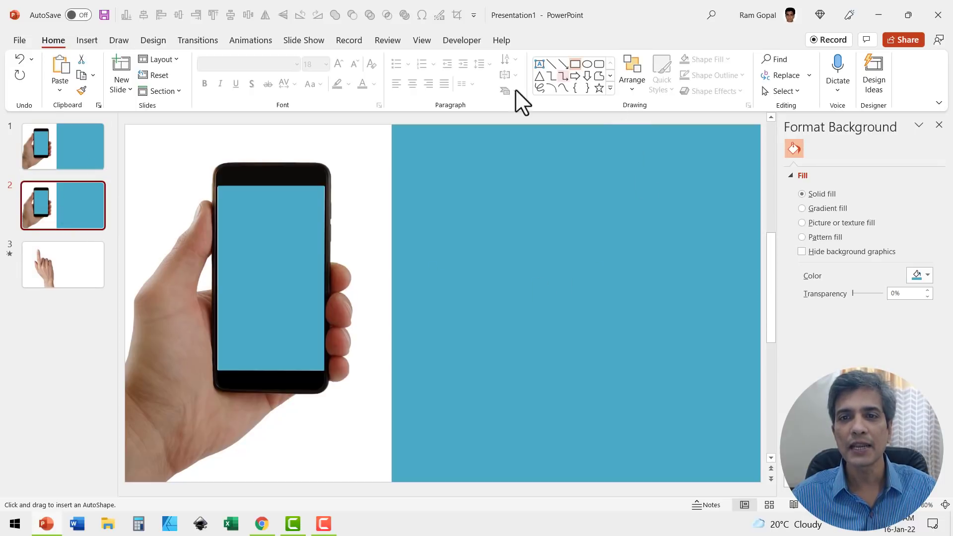
drag(392, 125, 759, 483)
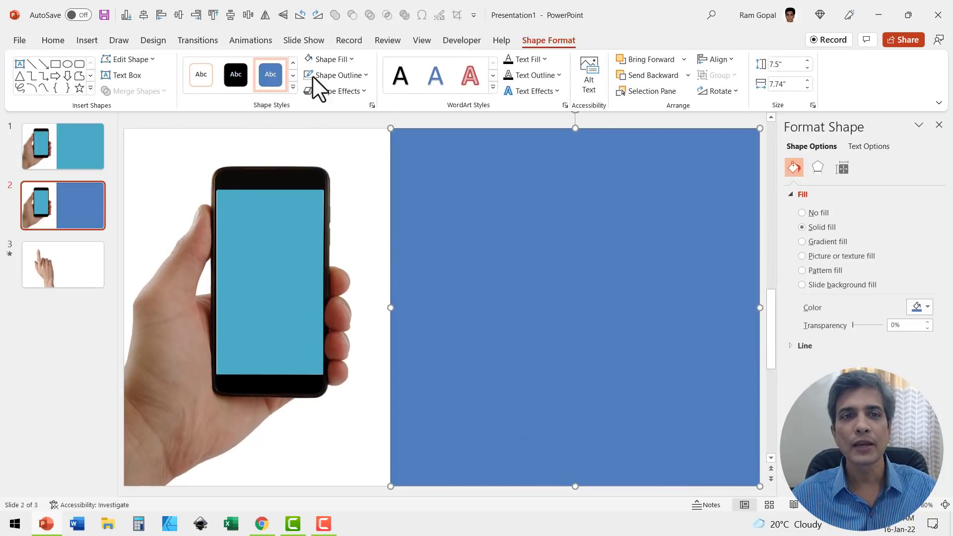
Step: Fill the large rectangle beside the phone with white and remove its outline
click(325, 59)
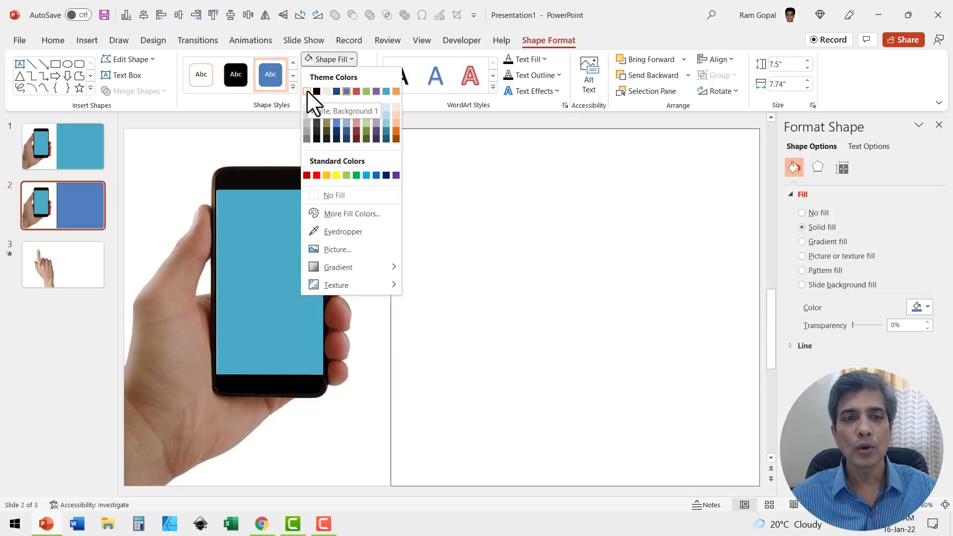
click(306, 91)
click(331, 75)
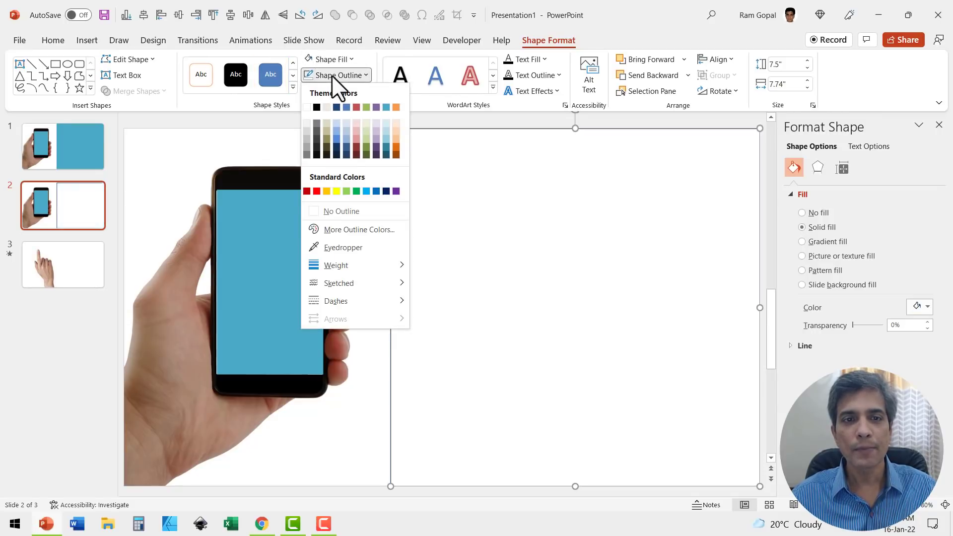
click(346, 209)
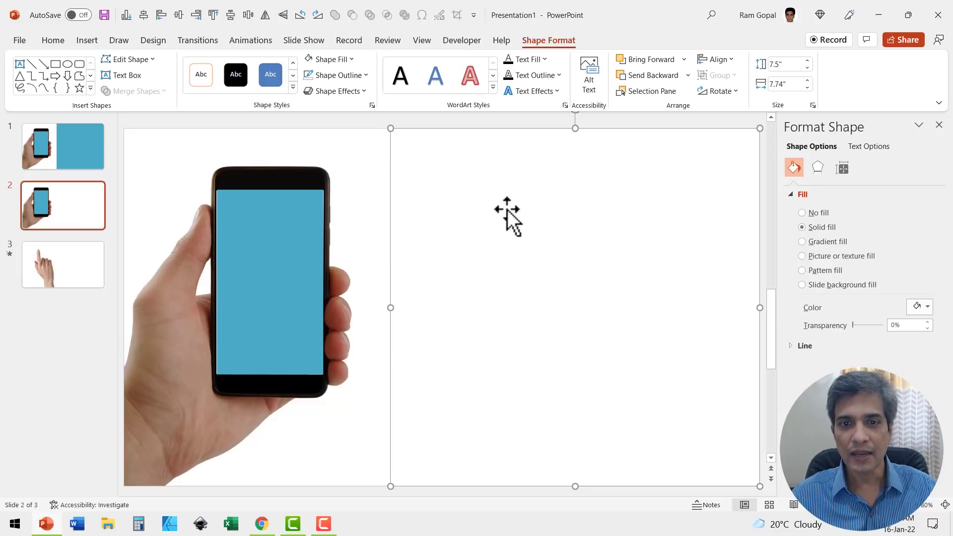
Step: Cut the phone picture and white rectangle together and paste them back on slide 2 as a single picture
click(360, 149)
right_click(359, 148)
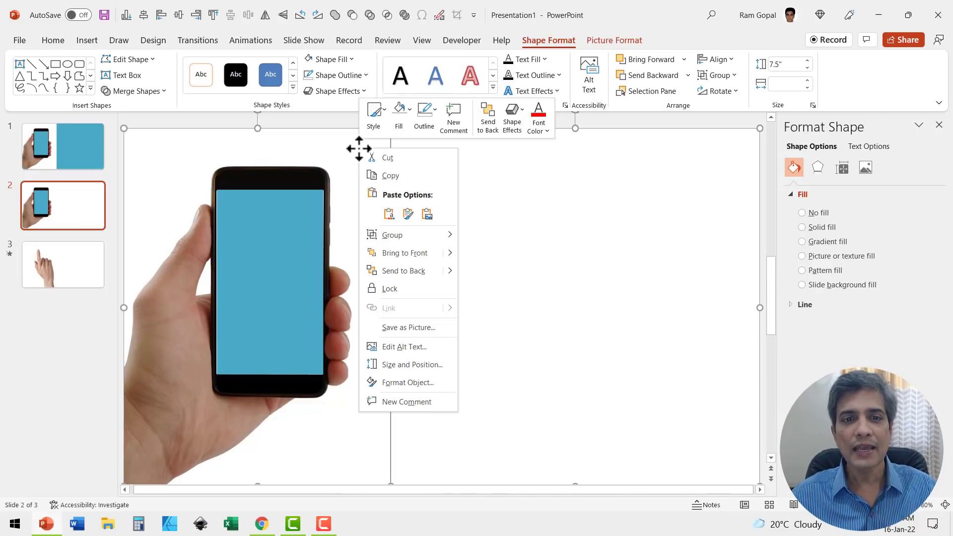
click(394, 160)
right_click(421, 159)
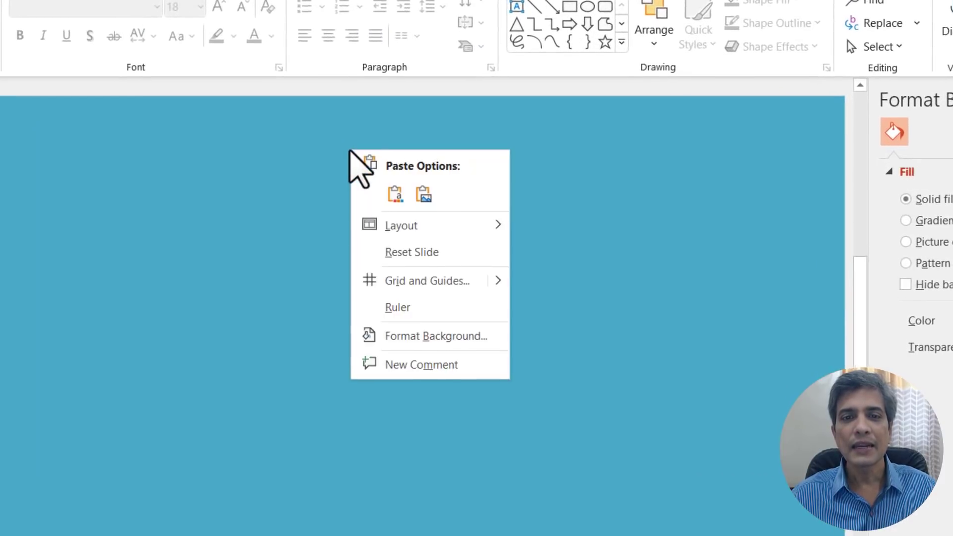
click(422, 194)
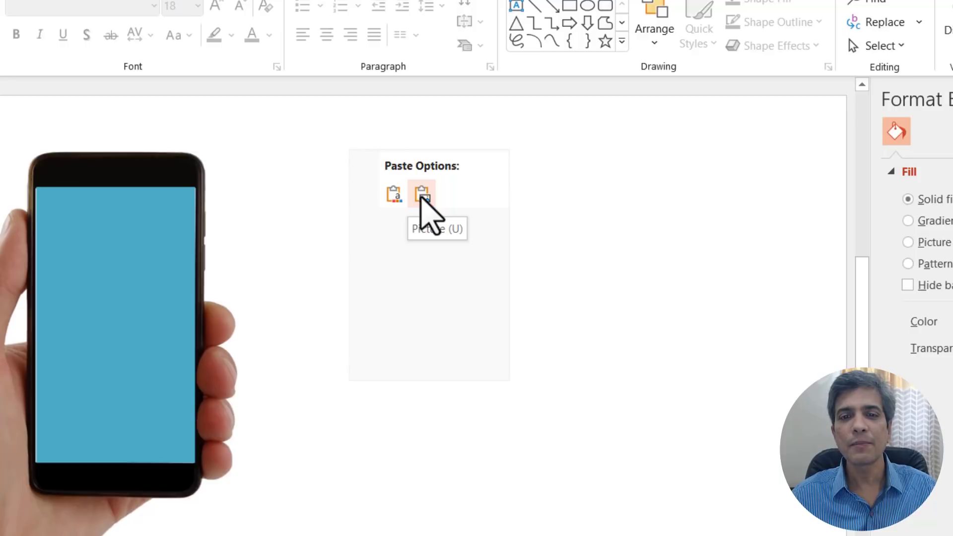
click(419, 212)
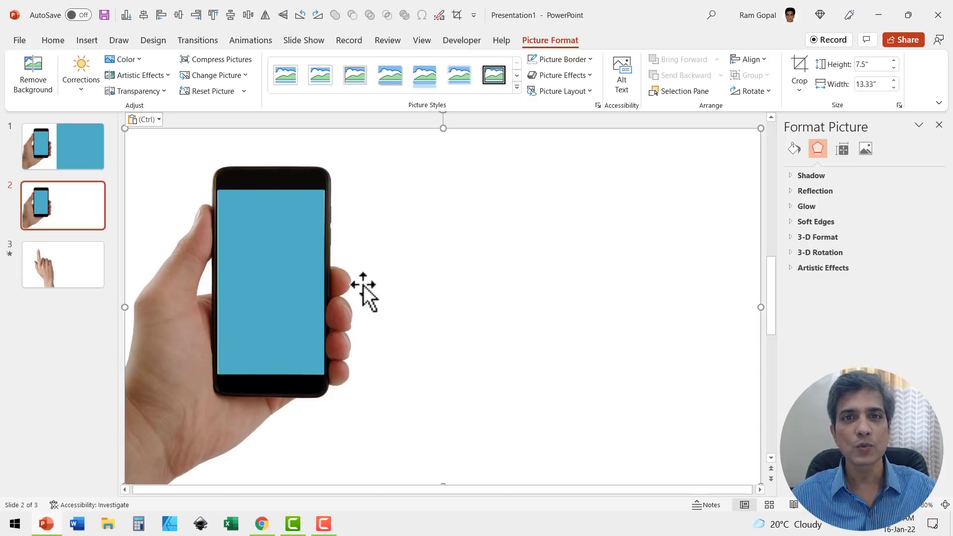
key(Escape)
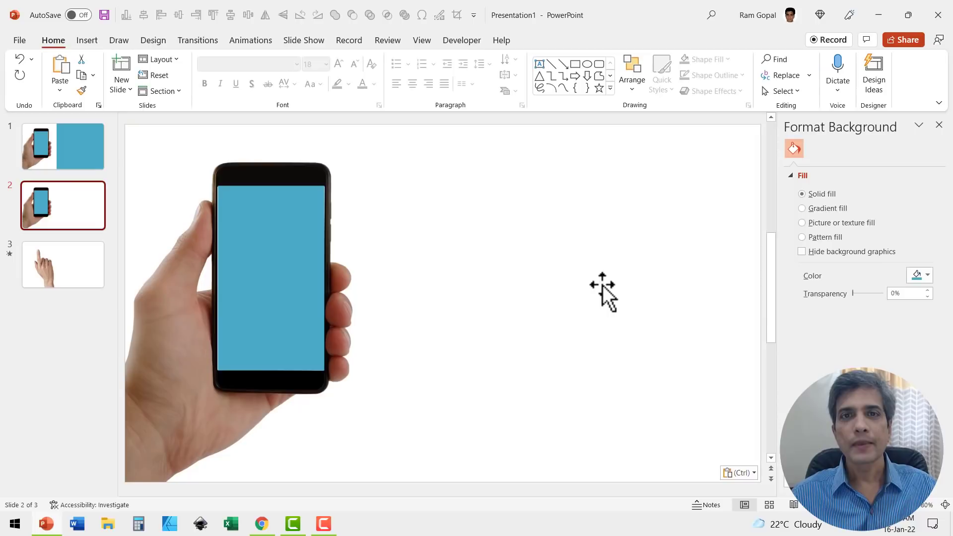
Step: Draw a rectangle about 2.24" wide and 3.91" high over the phone screen on slide 1 and cut it
click(82, 147)
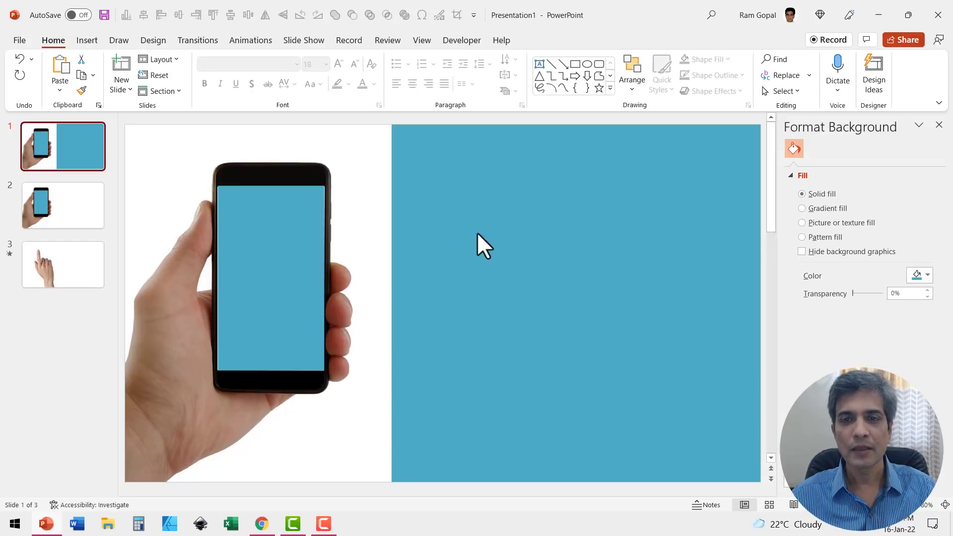
click(576, 65)
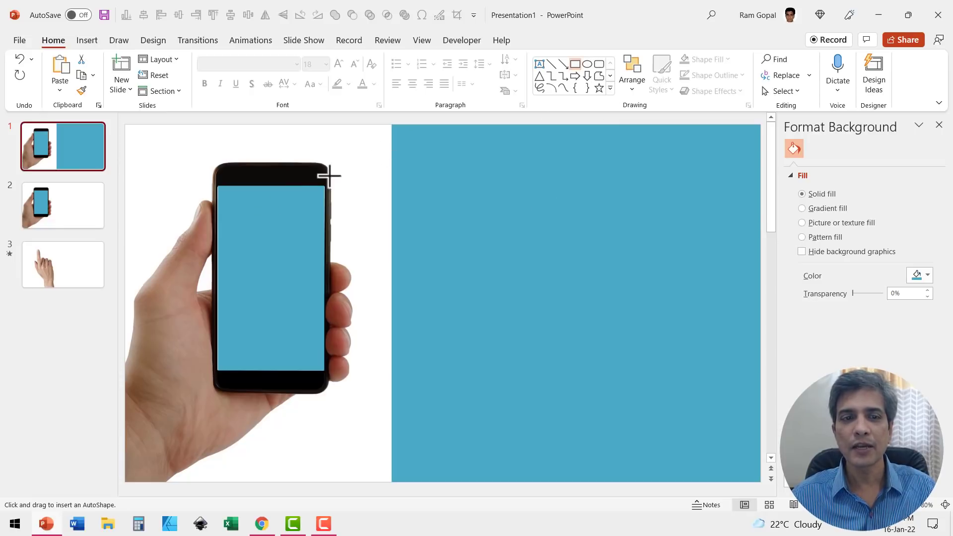
drag(215, 187, 323, 371)
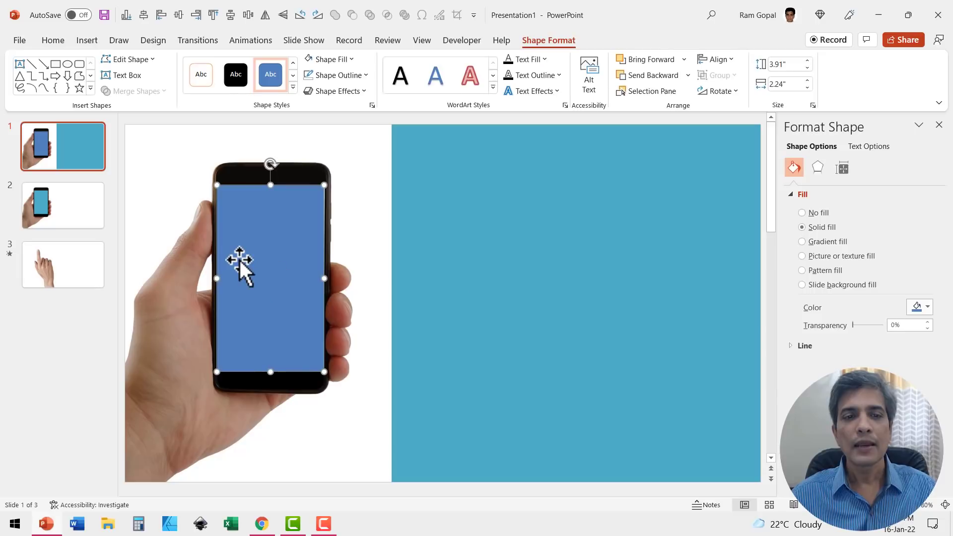
right_click(255, 244)
click(288, 161)
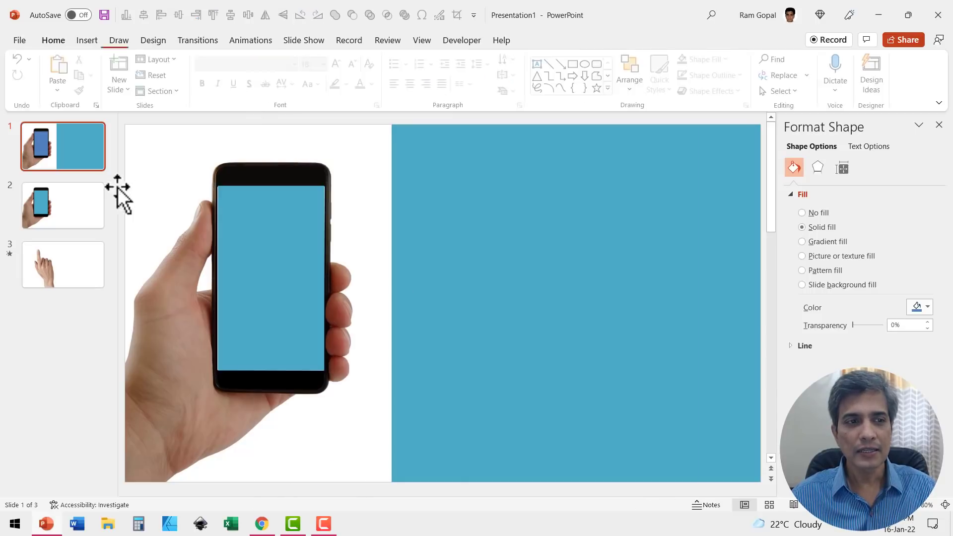
Step: Add a blank slide after slide 1 and paste the cut screen-sized rectangle onto it
right_click(90, 177)
click(130, 229)
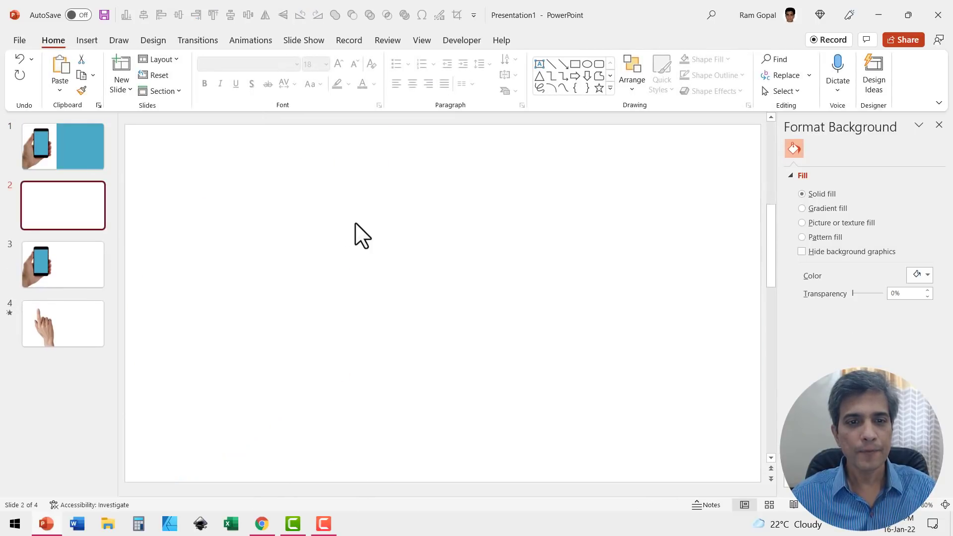
right_click(376, 249)
click(383, 253)
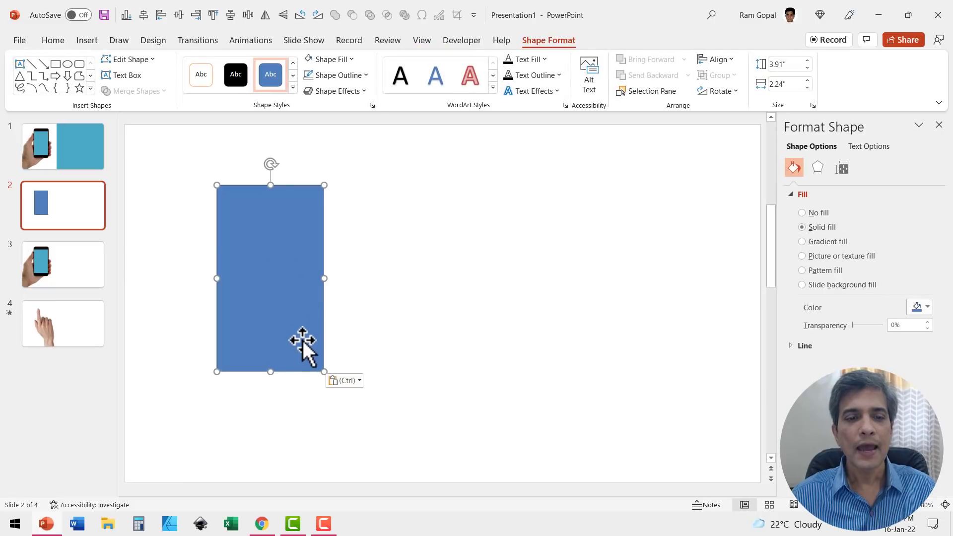
Step: Enlarge the pasted blue rectangle in proportion and move it toward the upper-left part of the slide
drag(324, 371, 364, 459)
drag(291, 297, 257, 270)
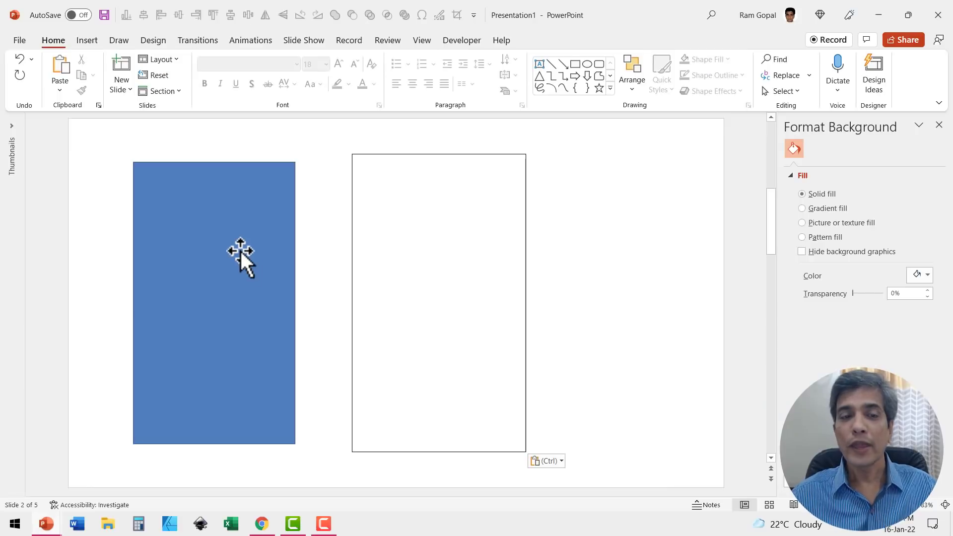
click(242, 242)
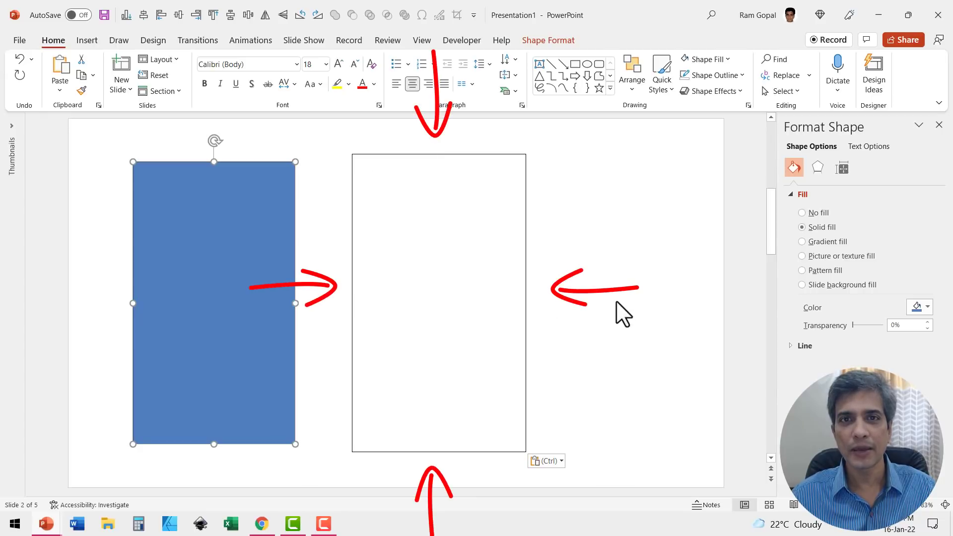
click(546, 274)
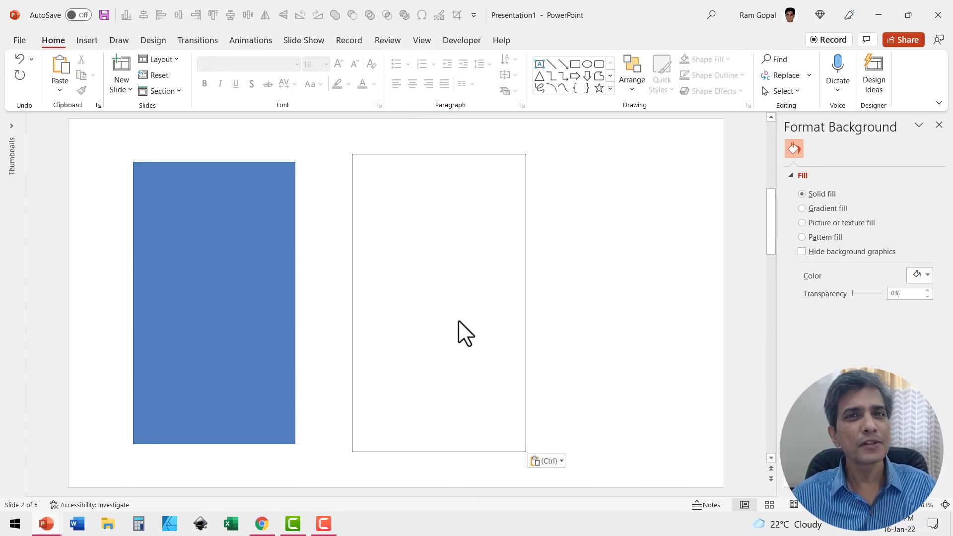
Step: Look at the slide with the three landmark pictures and return to slide 1
key(Page_Down)
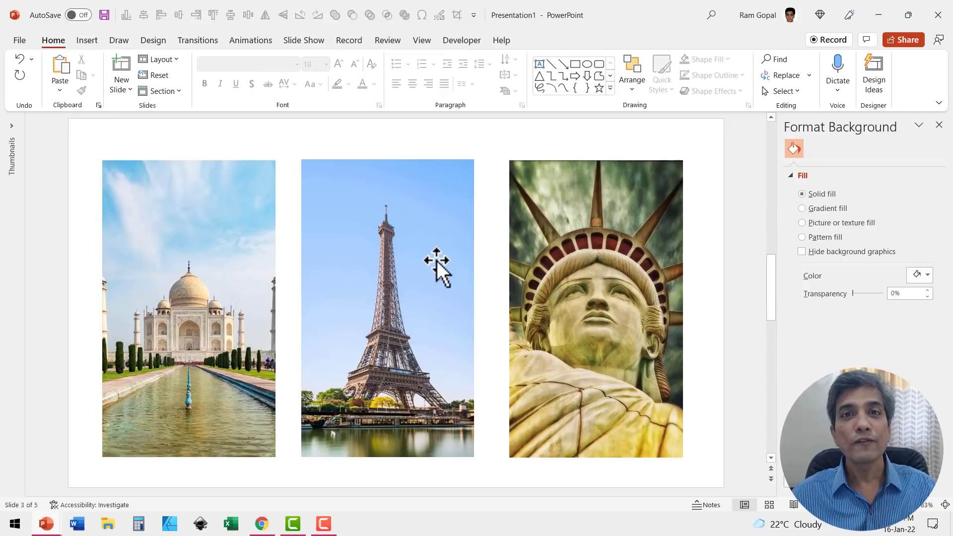
key(Page_Up)
key(Page_Up)
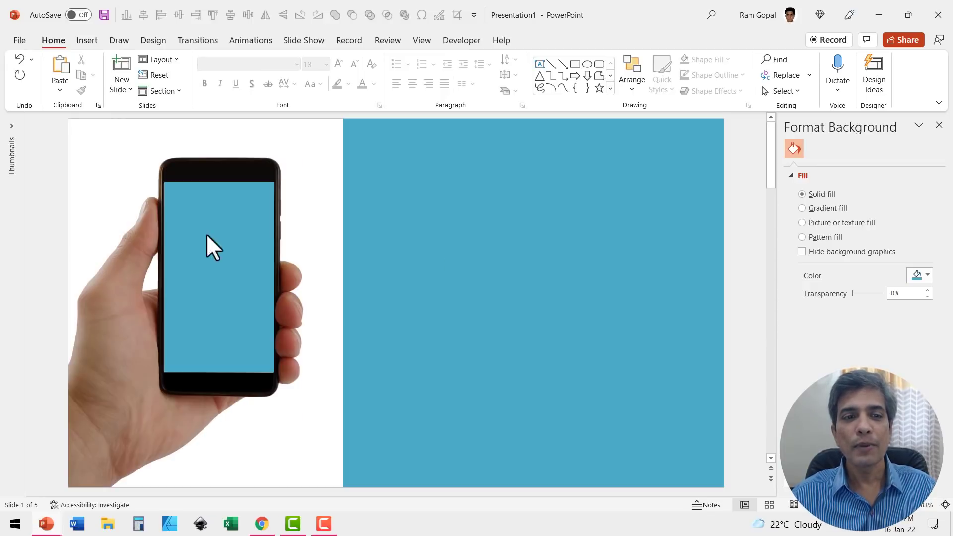
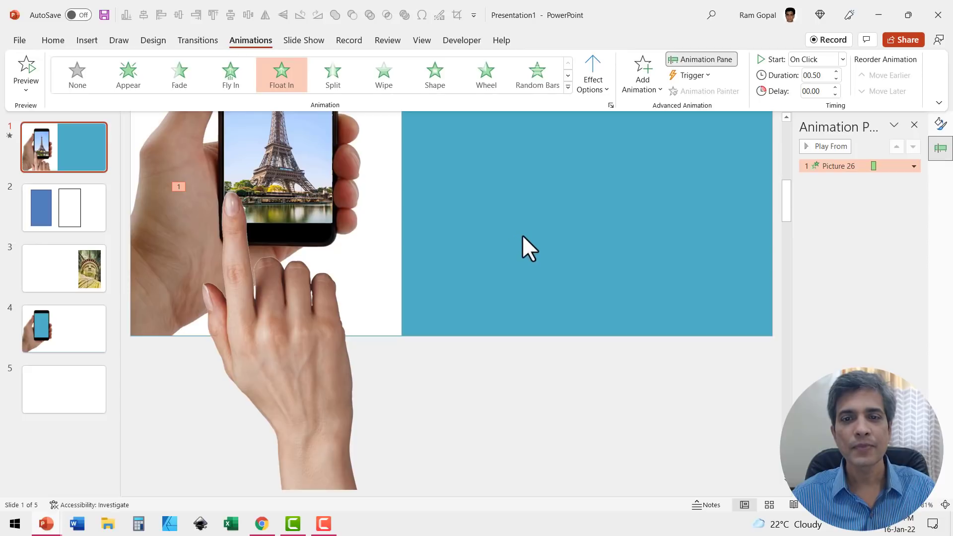
Step: Apply a Lines motion path with the Right direction to the Eiffel Tower picture on the phone screen
scroll(522, 235, up, 3)
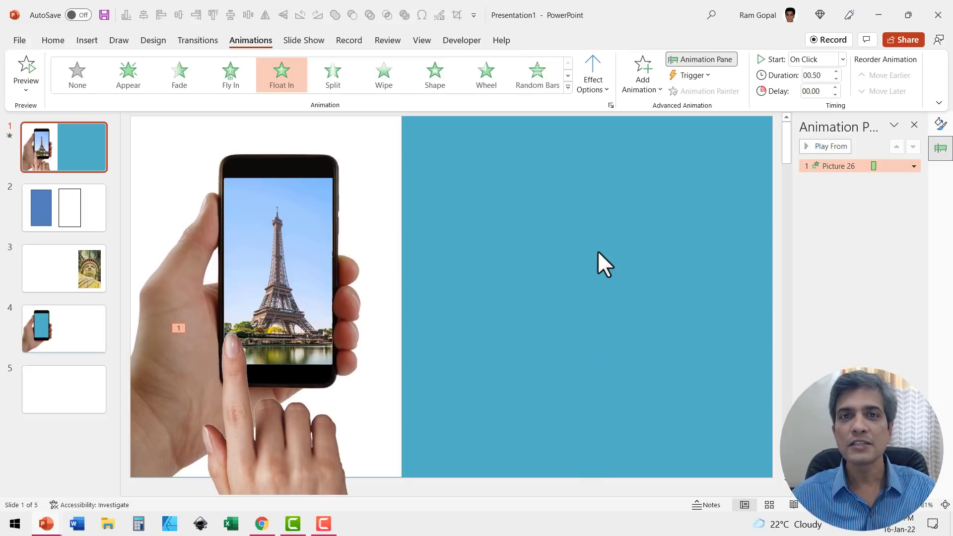
click(302, 219)
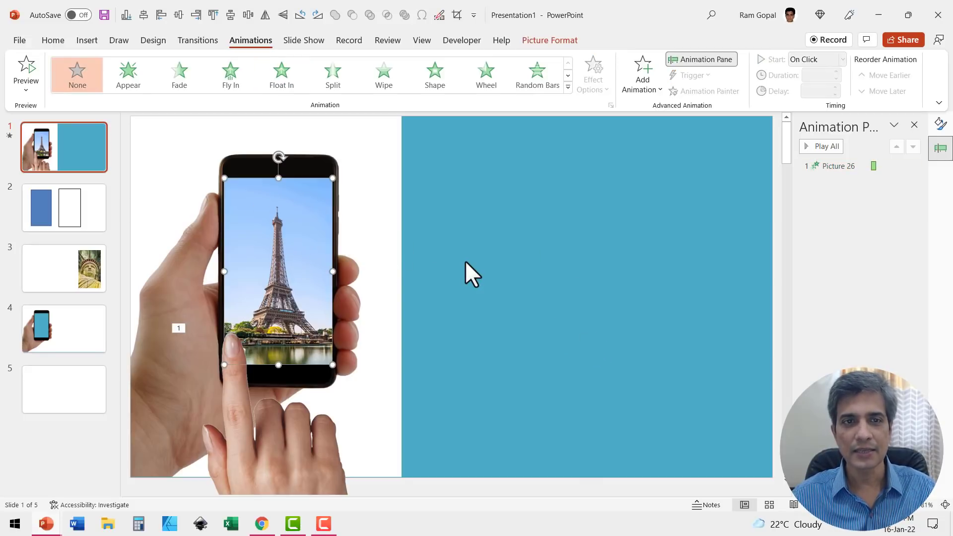
click(567, 86)
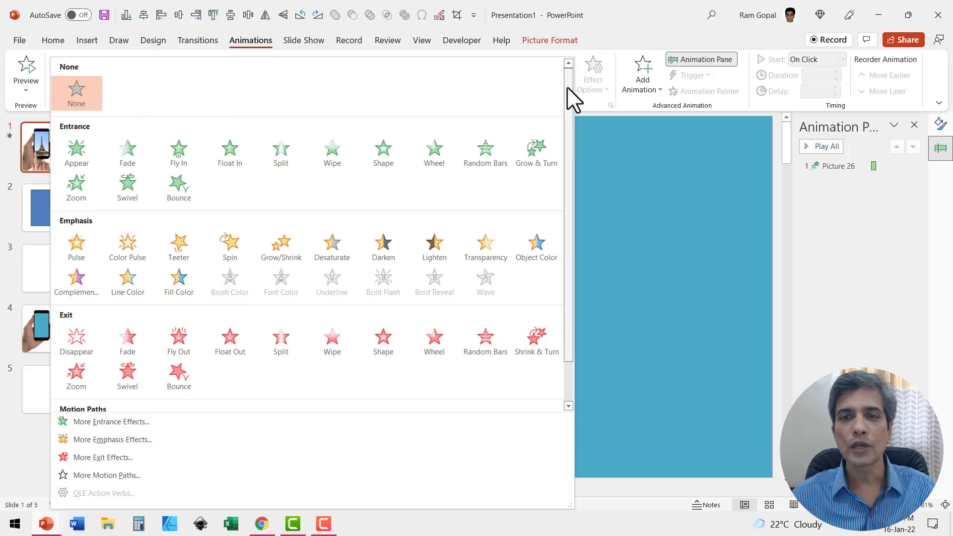
scroll(183, 324, down, 1)
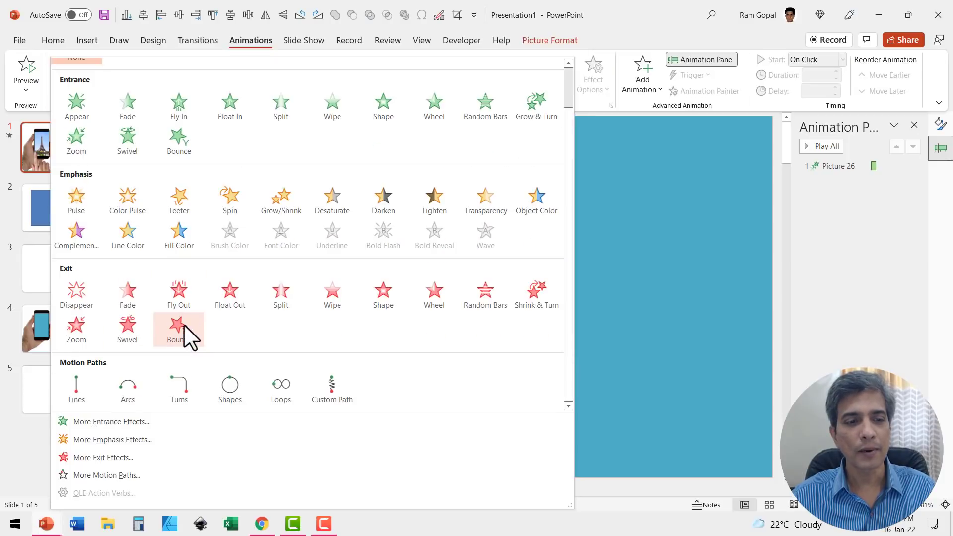
click(74, 386)
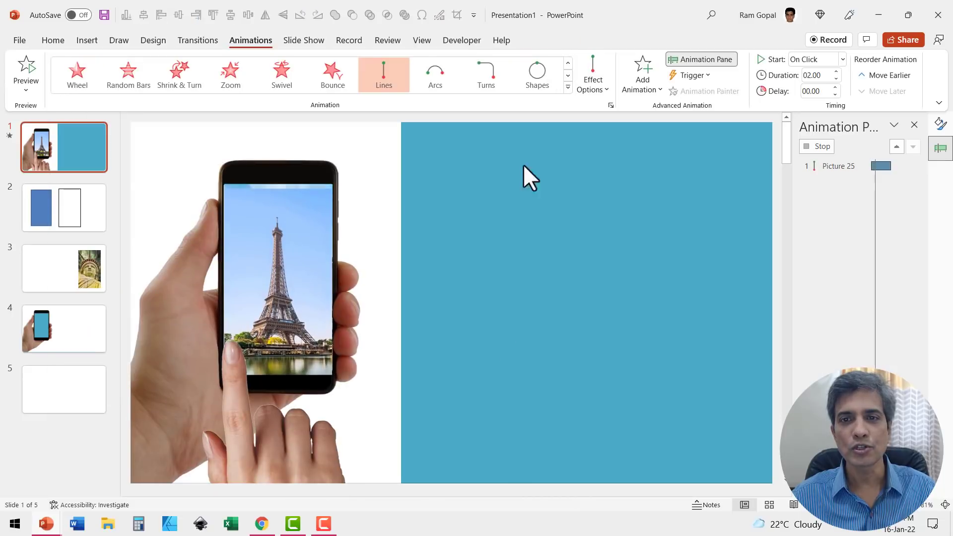
click(590, 70)
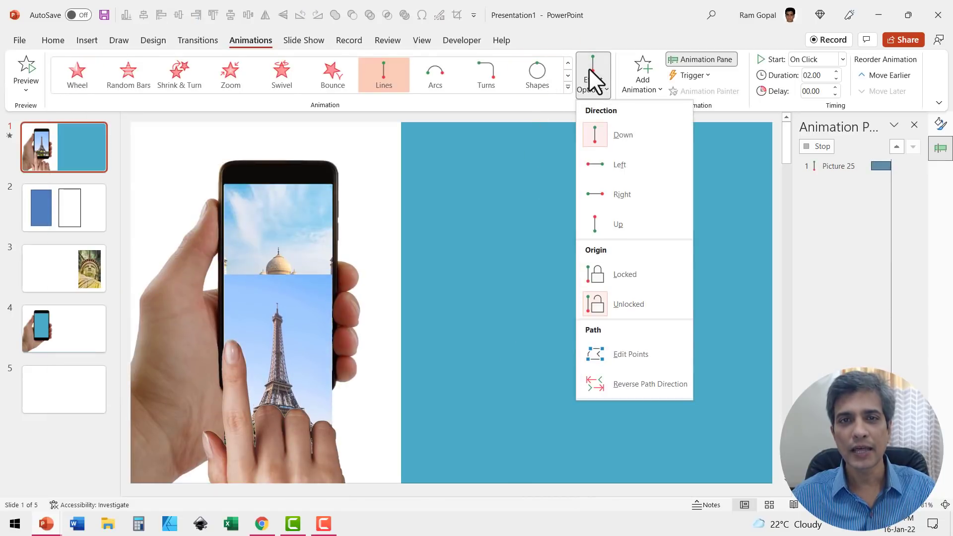
click(626, 196)
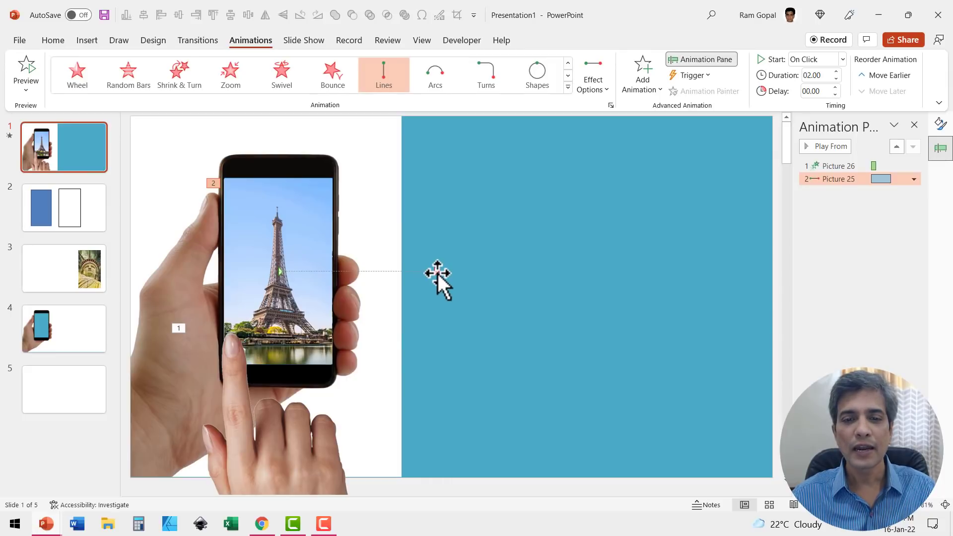
Step: Shorten the Eiffel Tower picture's motion path so it ends just before the blue area, keeping it horizontal
click(437, 272)
drag(437, 272, 391, 269)
click(576, 350)
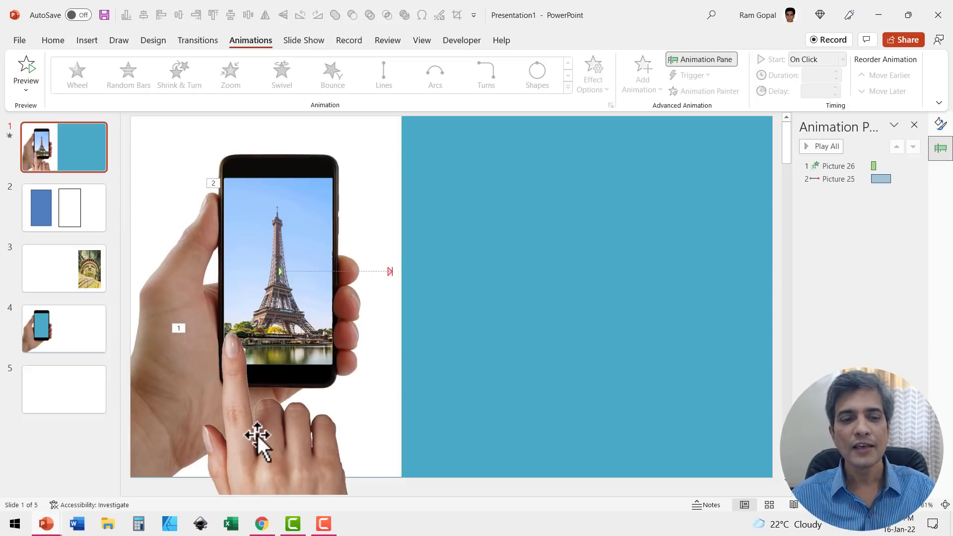
Step: Add a Lines motion path with the Right direction to the pointing hand, in addition to its Float In effect
click(281, 435)
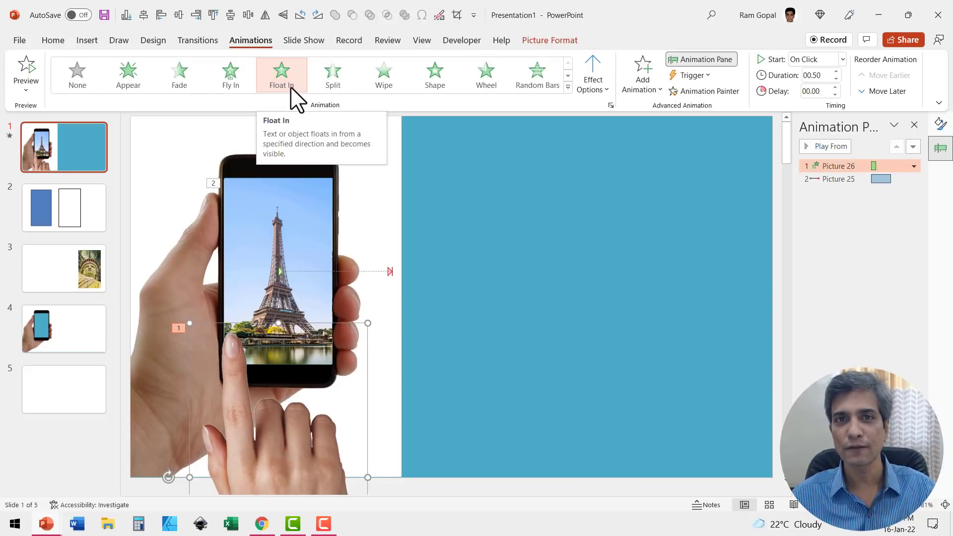
click(639, 87)
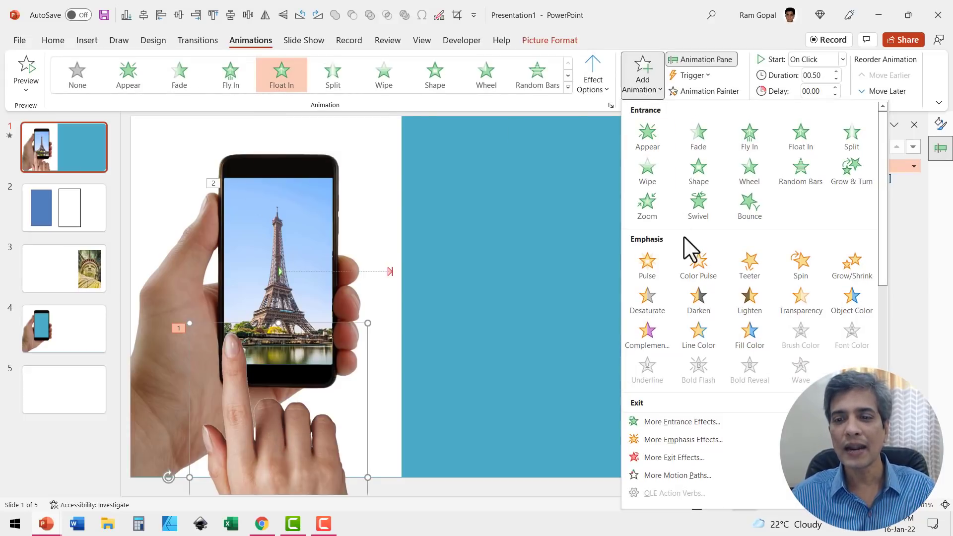
scroll(683, 245, down, 4)
click(648, 349)
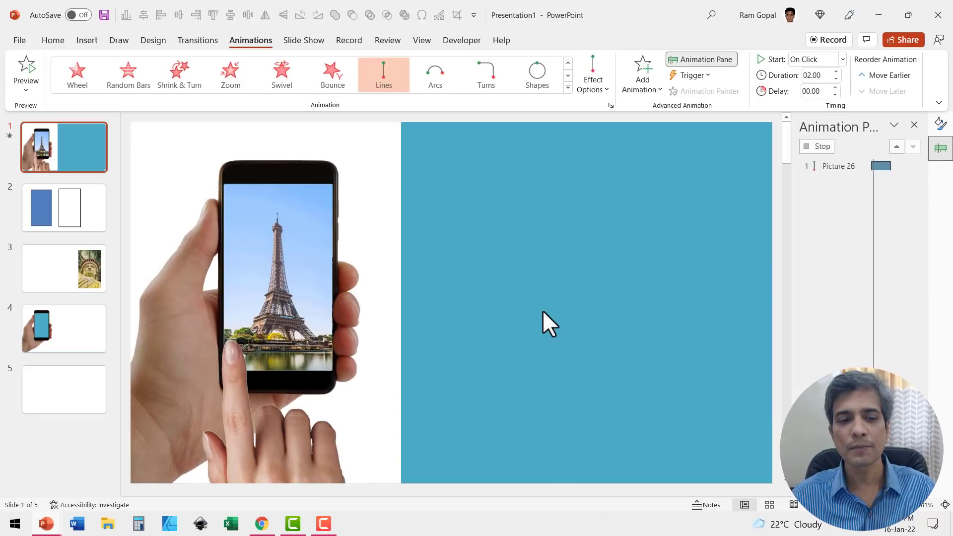
click(594, 65)
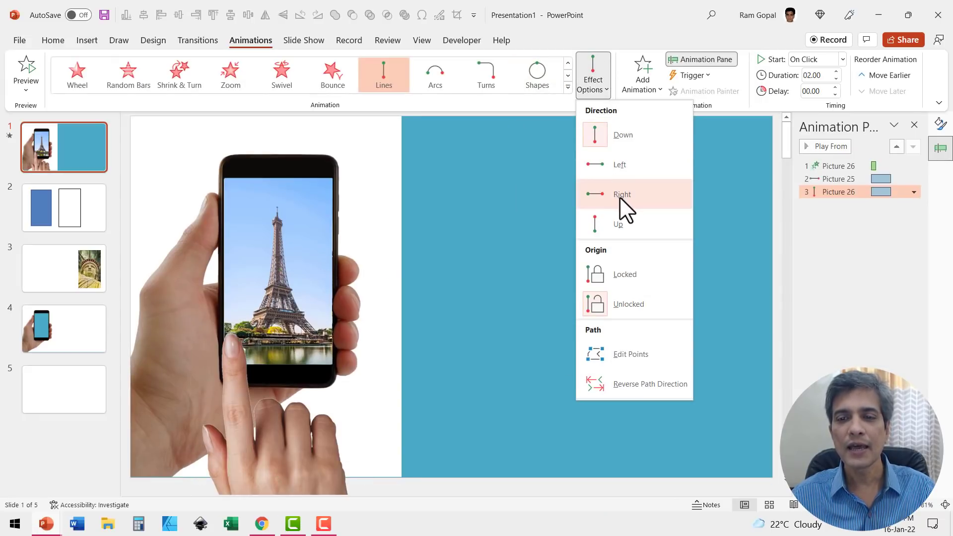
click(619, 197)
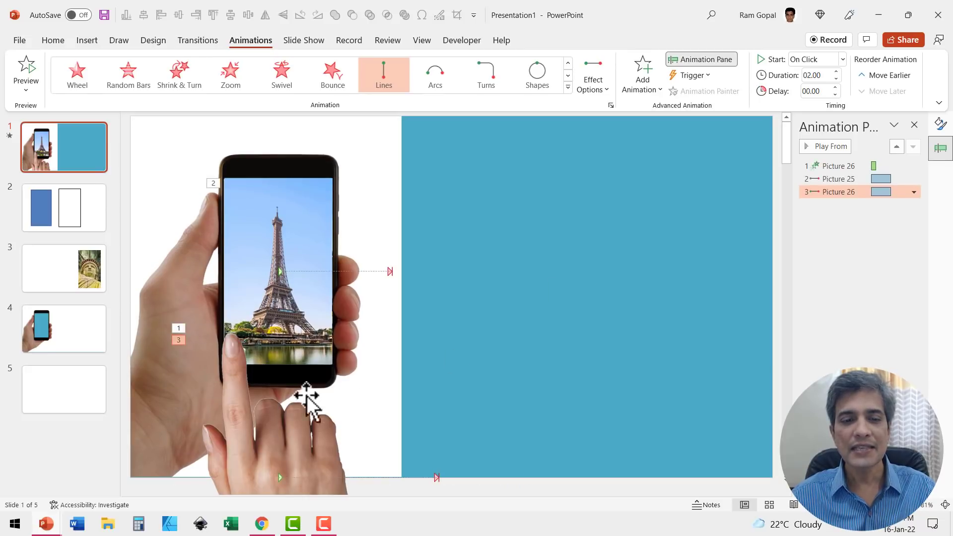
Step: Shorten the pointing hand's motion path so the fingertip stops near the right edge of the phone
click(285, 438)
click(437, 478)
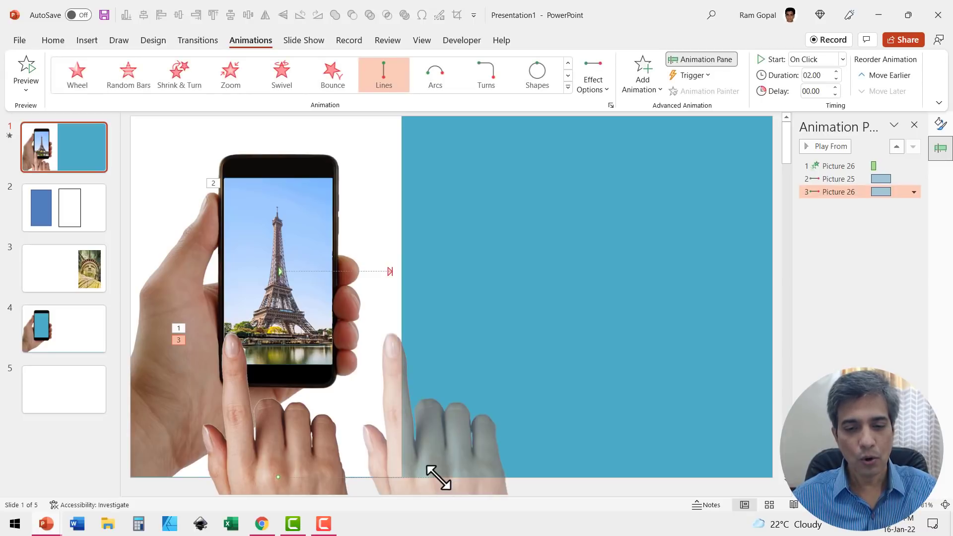
drag(438, 477, 312, 453)
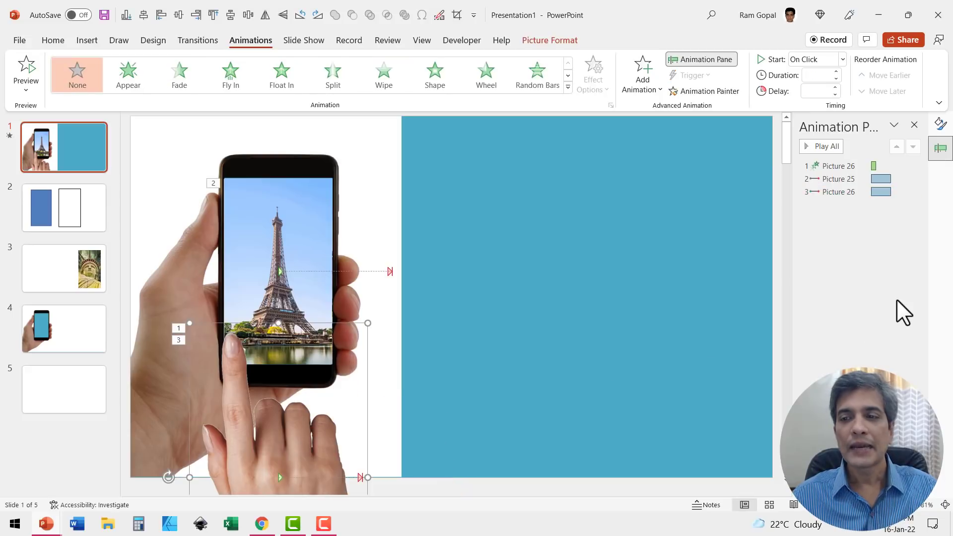
Step: Set the duration of both motion path animations, for the Eiffel Tower picture and the hand, to 00.50
click(840, 179)
shift+click(842, 192)
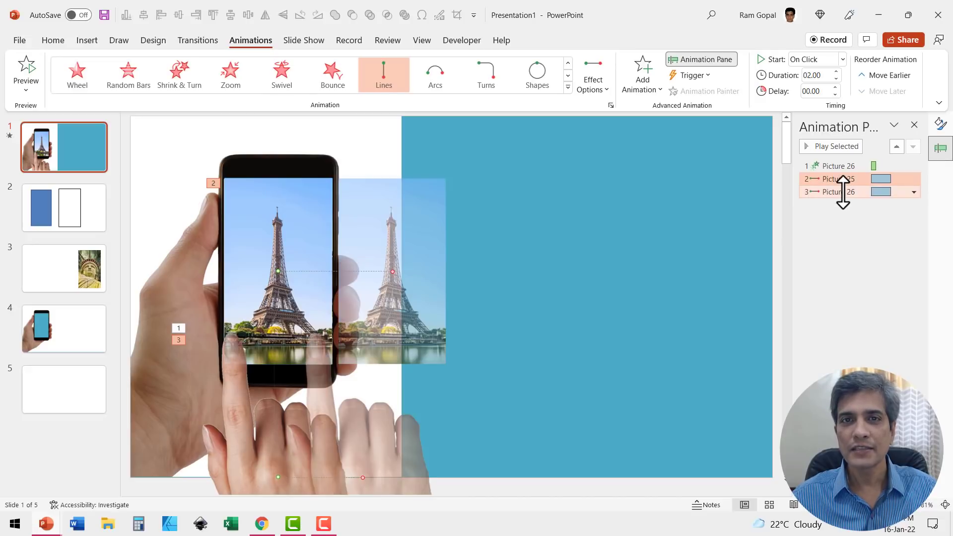
click(835, 80)
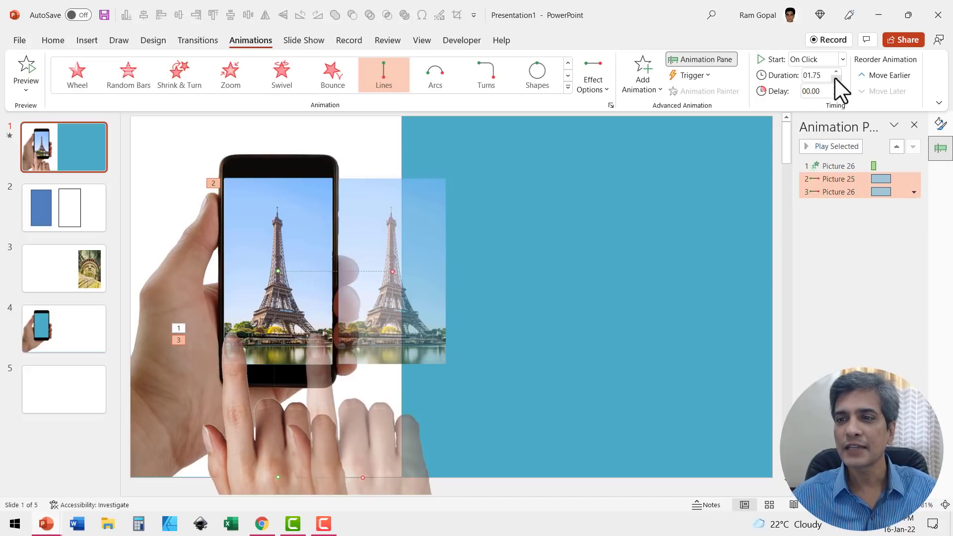
click(836, 80)
click(836, 80)
click(836, 79)
click(835, 80)
click(836, 80)
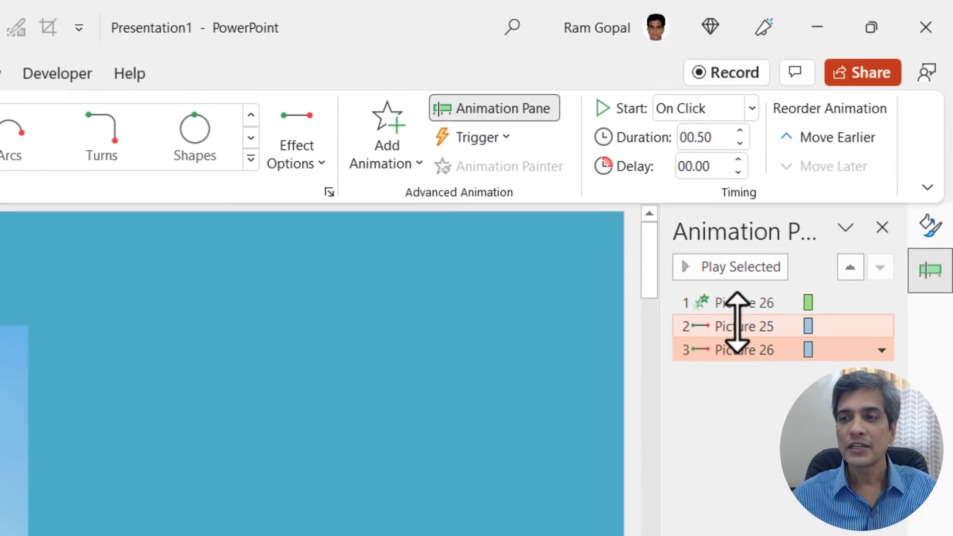
Step: Set the Eiffel Tower picture's motion path to start After Previous and the hand's motion path to start With Previous
click(749, 295)
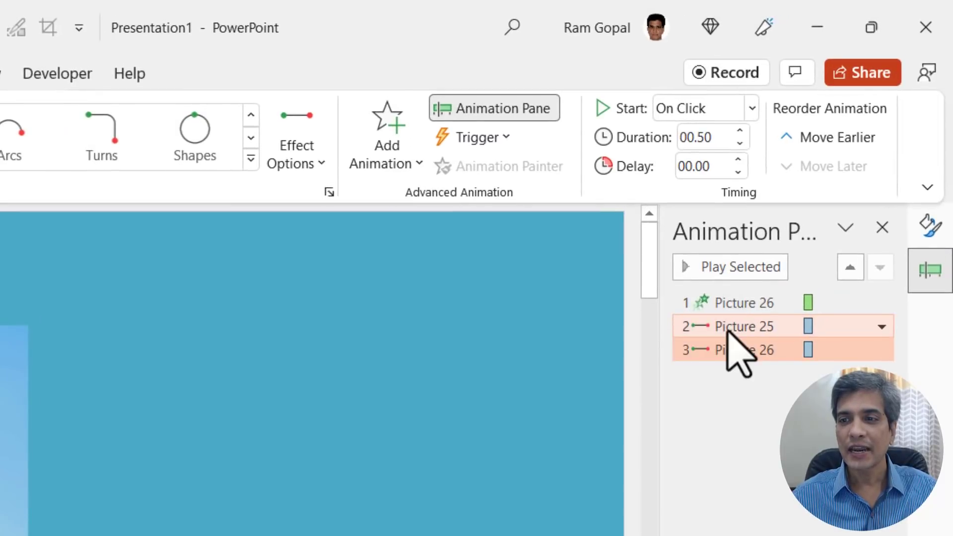
click(707, 110)
click(710, 192)
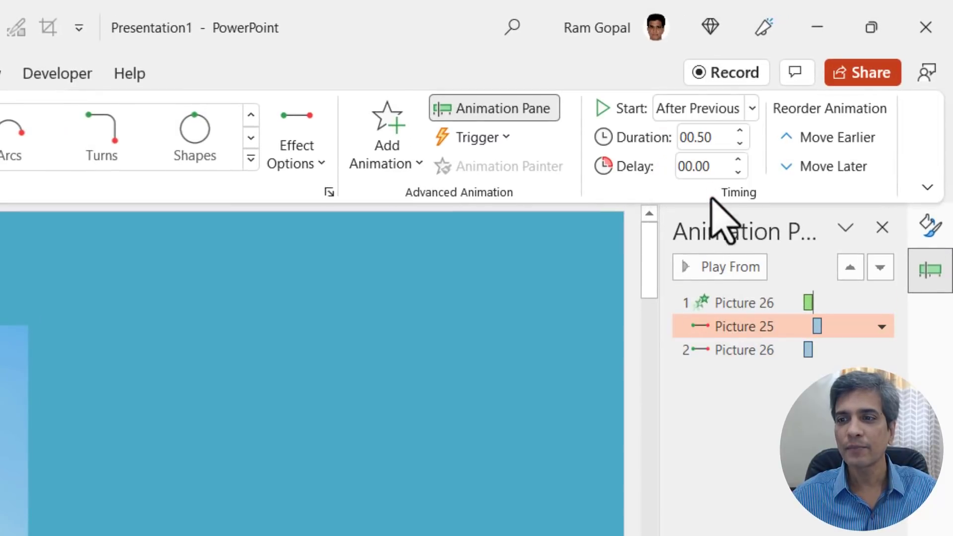
click(743, 349)
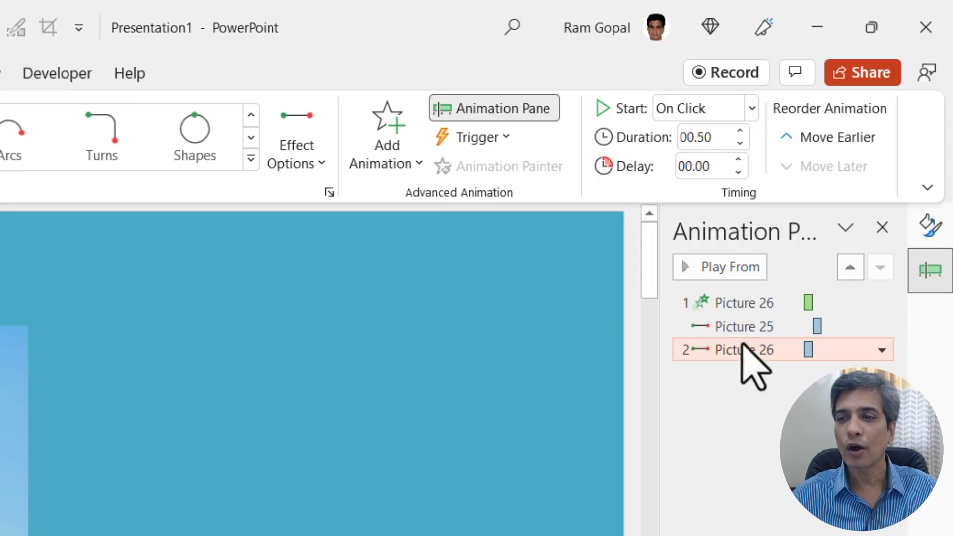
click(699, 113)
click(711, 163)
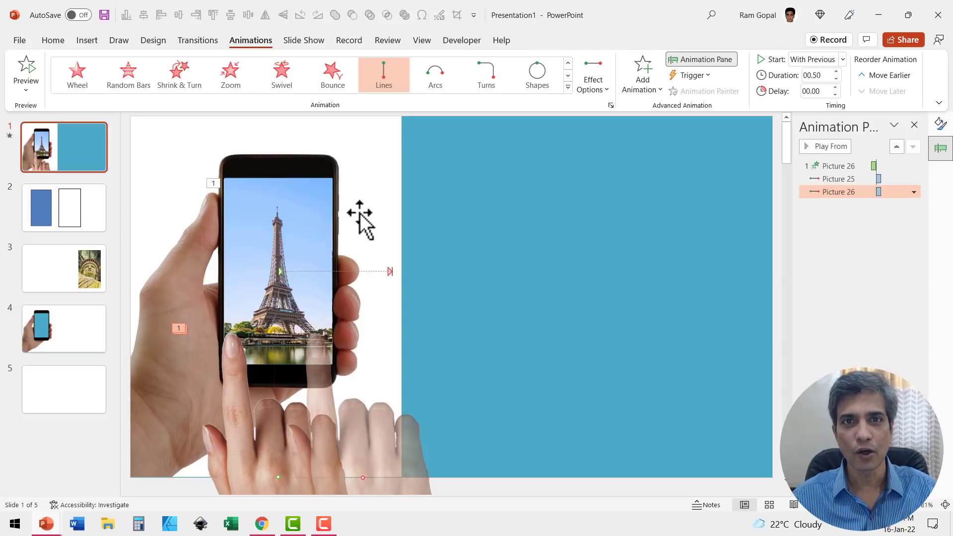
Step: Add a Float Out exit animation to the pointing hand, keeping its existing effects
click(478, 181)
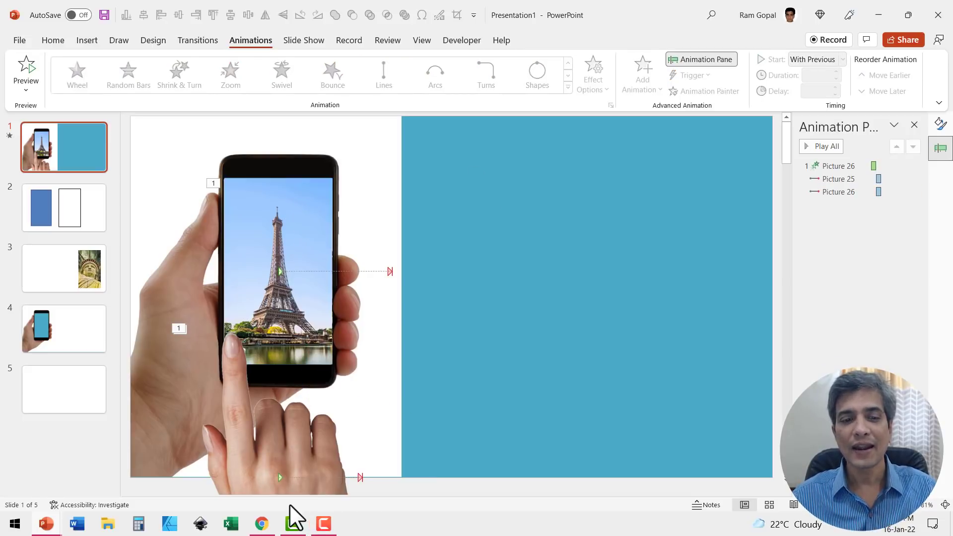
click(296, 439)
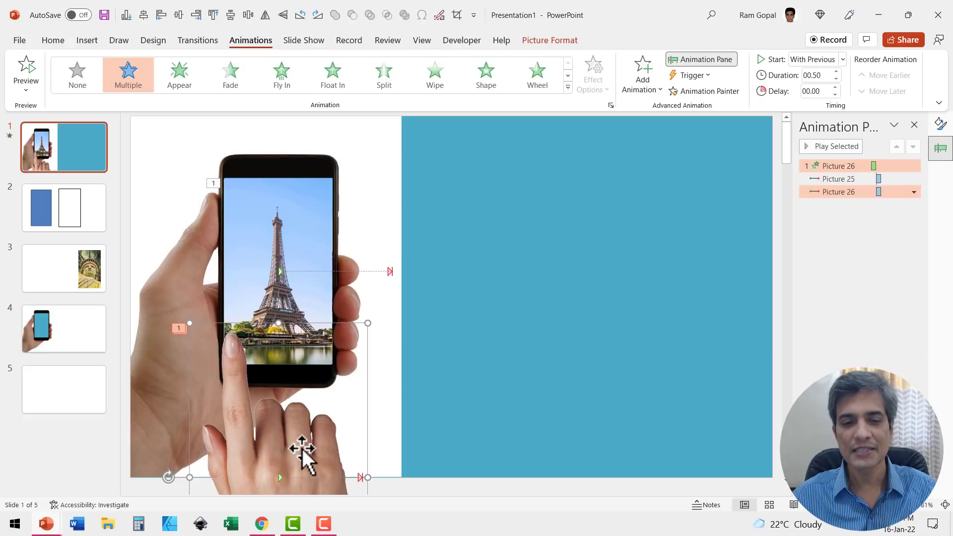
click(644, 79)
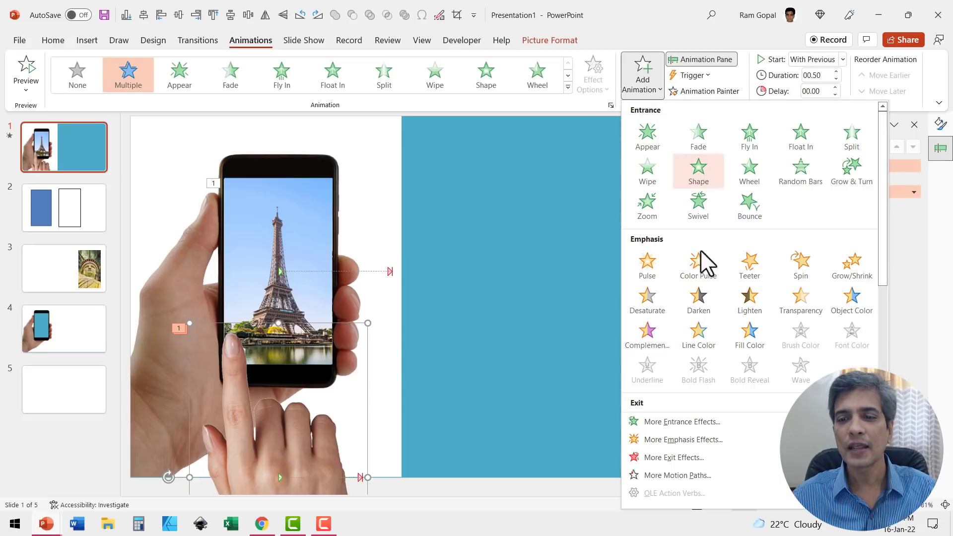
scroll(744, 342, down, 5)
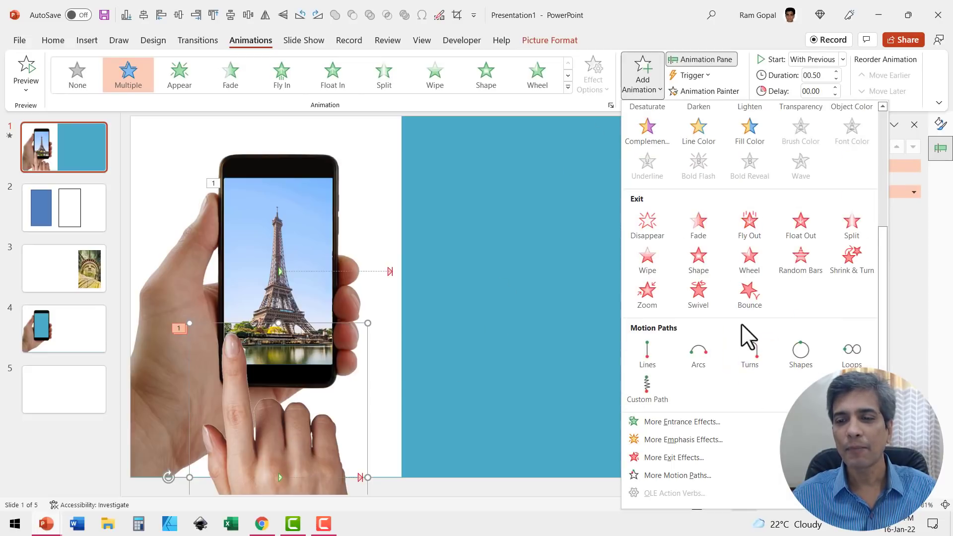
click(799, 232)
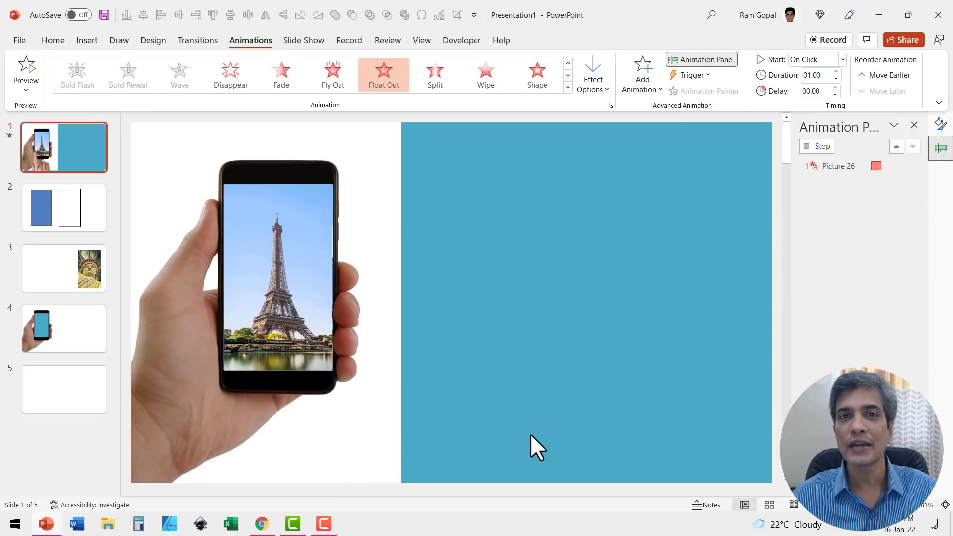
Step: Set the pointing hand's Float Out animation to start After Previous with a duration of 00.50, and play the slide show to check it
click(814, 60)
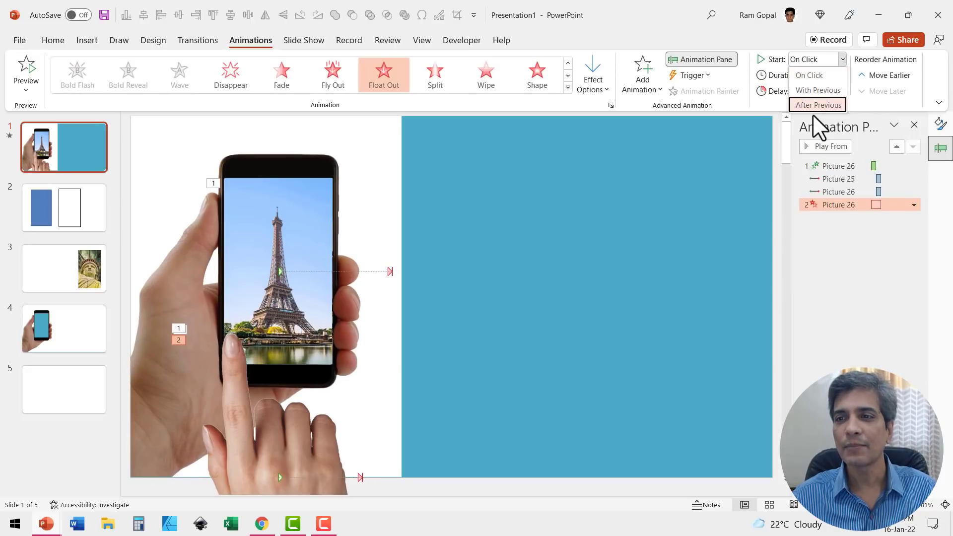
click(815, 104)
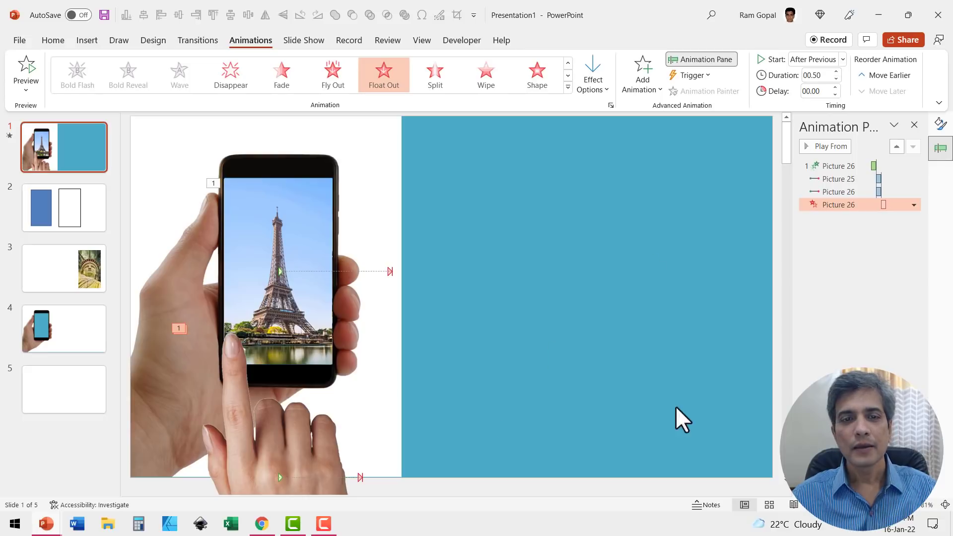
key(F5)
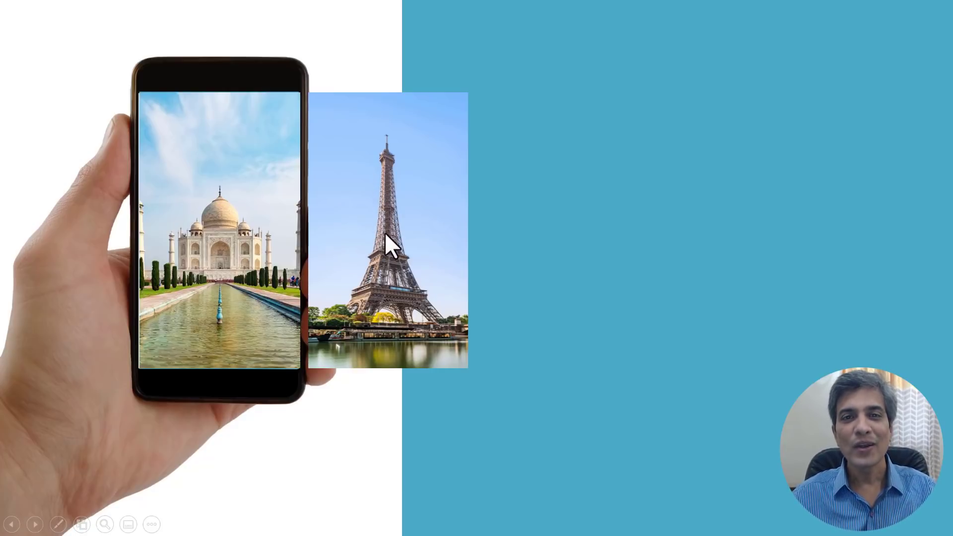
key(Escape)
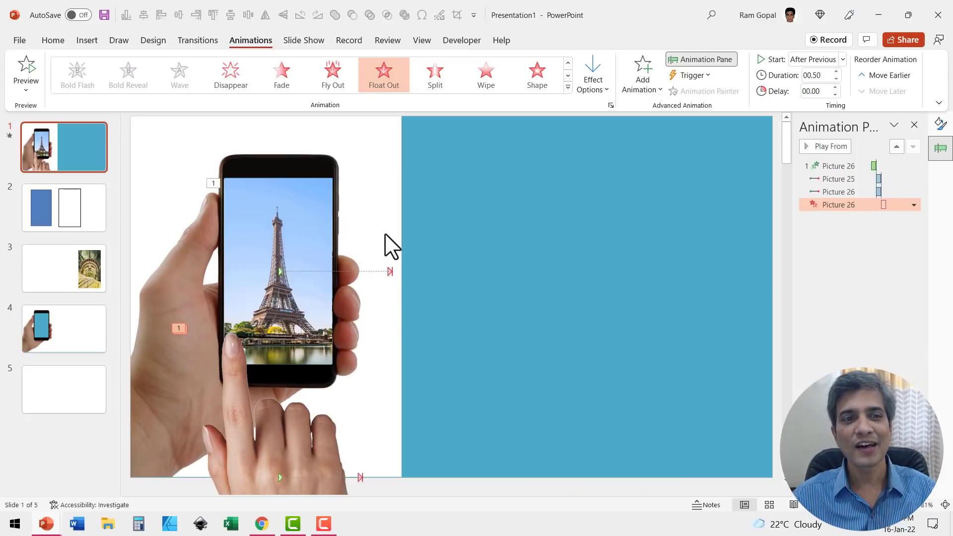
Step: Move the hand-held phone picture from slide 4 onto slide 1 by cutting and pasting it, and play slide 1 to check the masking
click(66, 328)
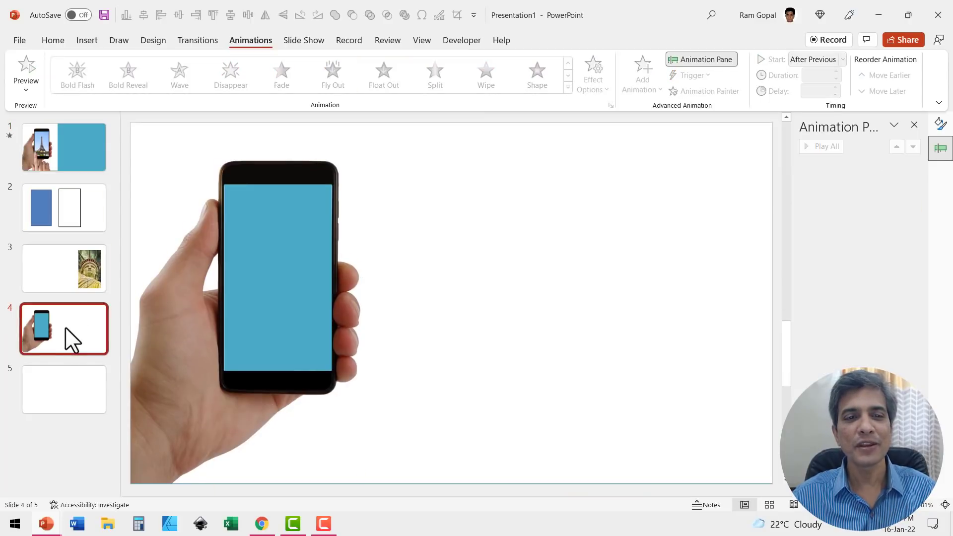
click(412, 181)
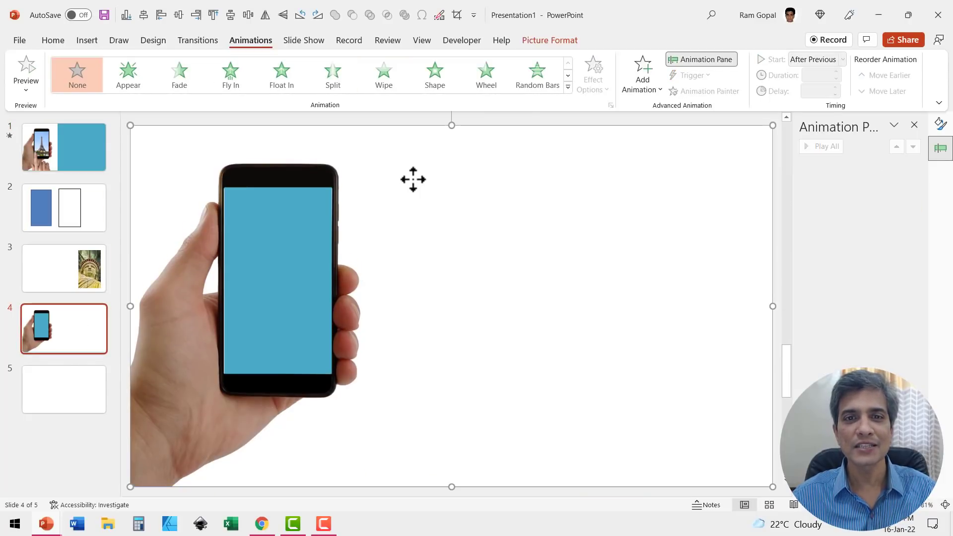
right_click(452, 155)
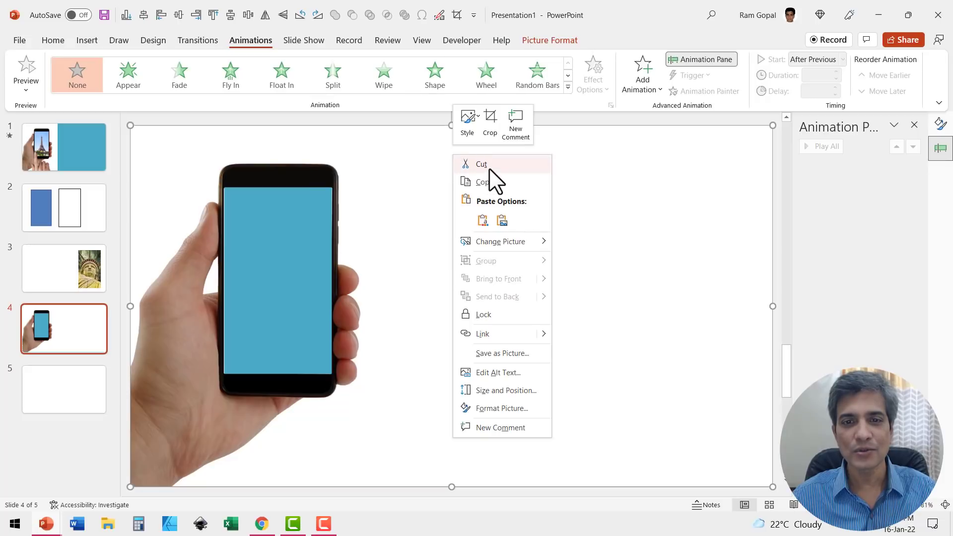
click(482, 164)
click(61, 137)
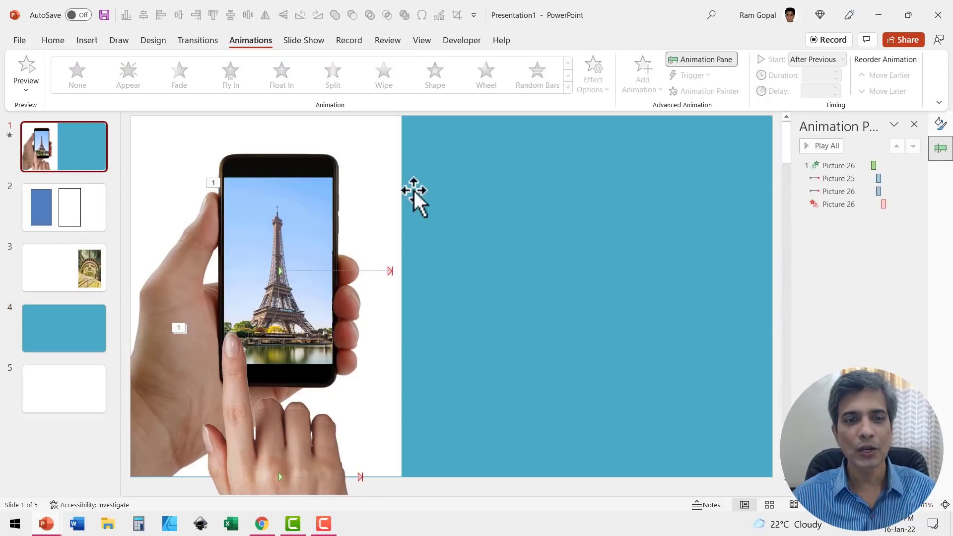
key(ctrl+v)
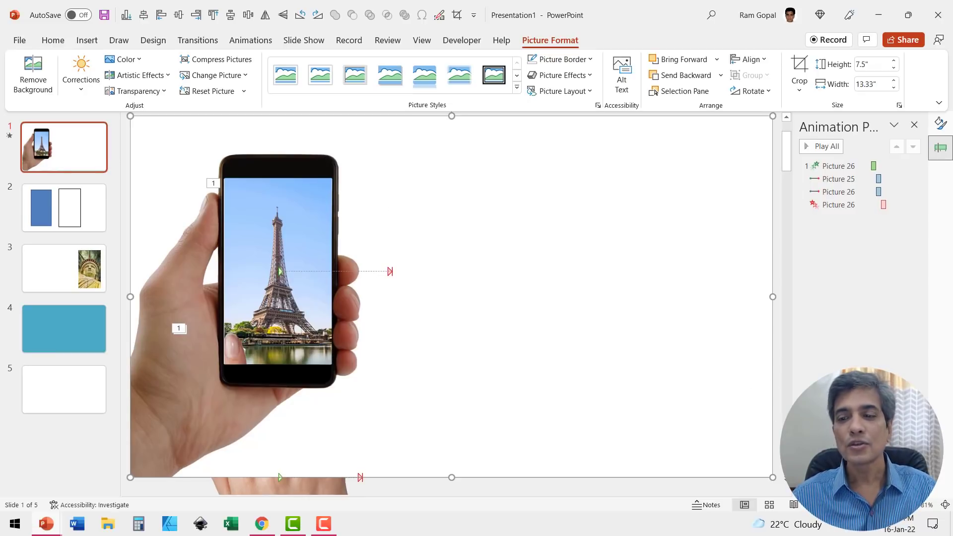
click(800, 505)
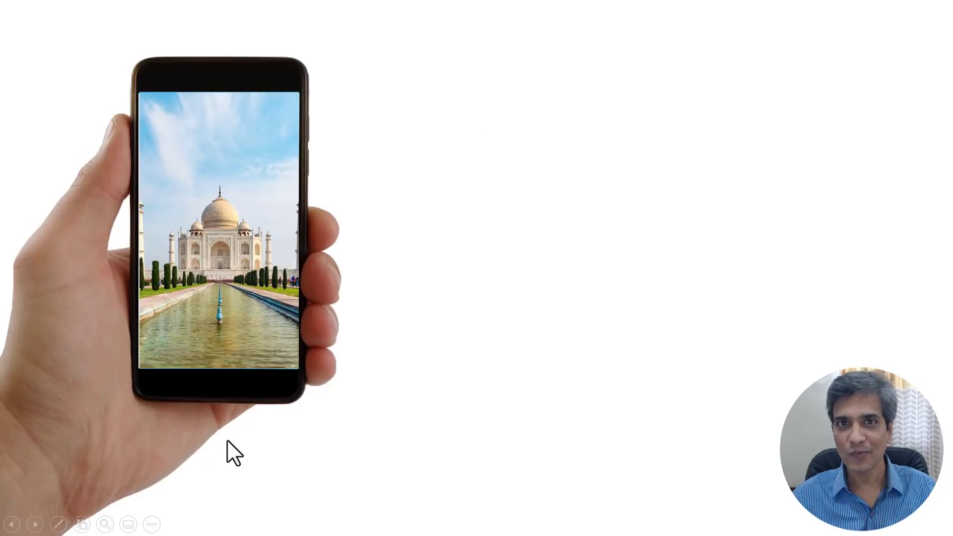
key(Escape)
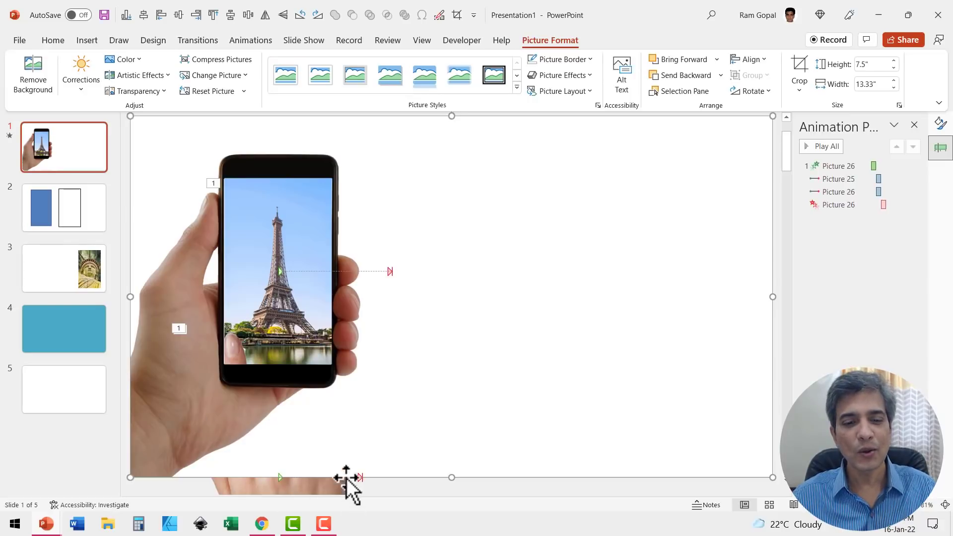
Step: Bring the pointing hand picture to the front on slide 1 and play the slide show to check the swipe
click(329, 483)
right_click(330, 484)
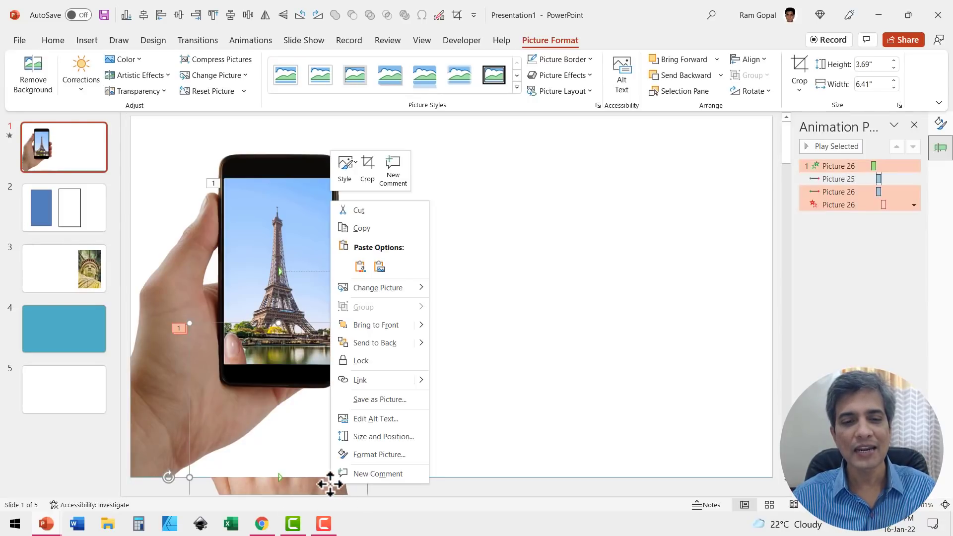
click(377, 326)
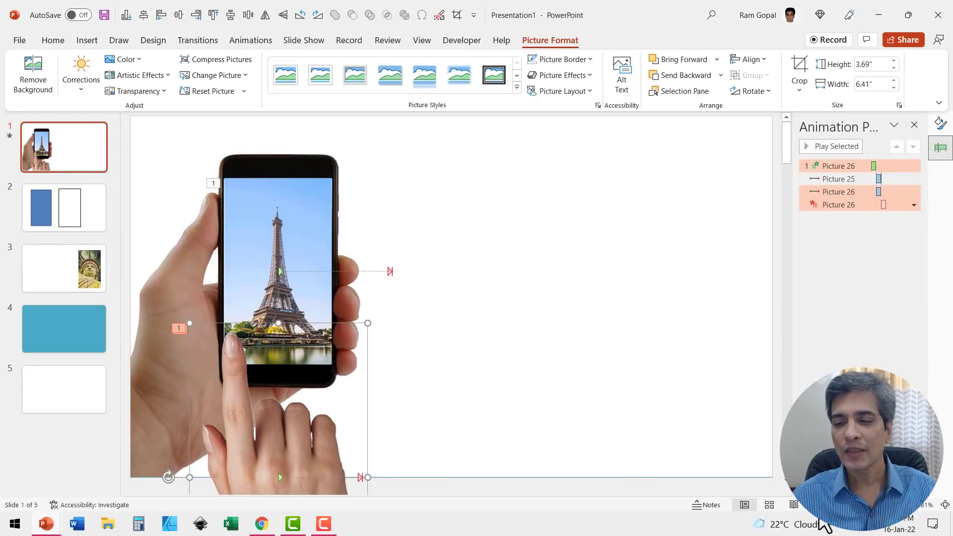
click(818, 505)
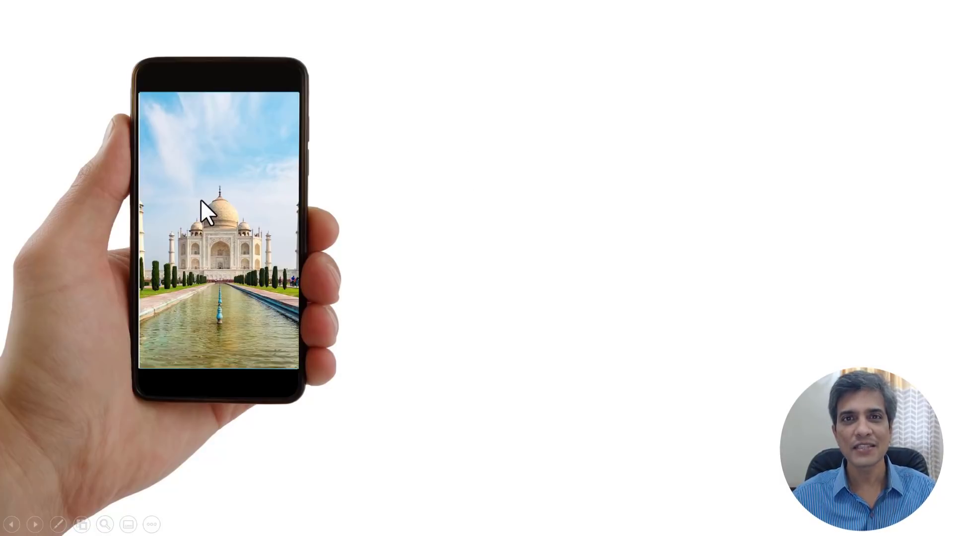
key(Escape)
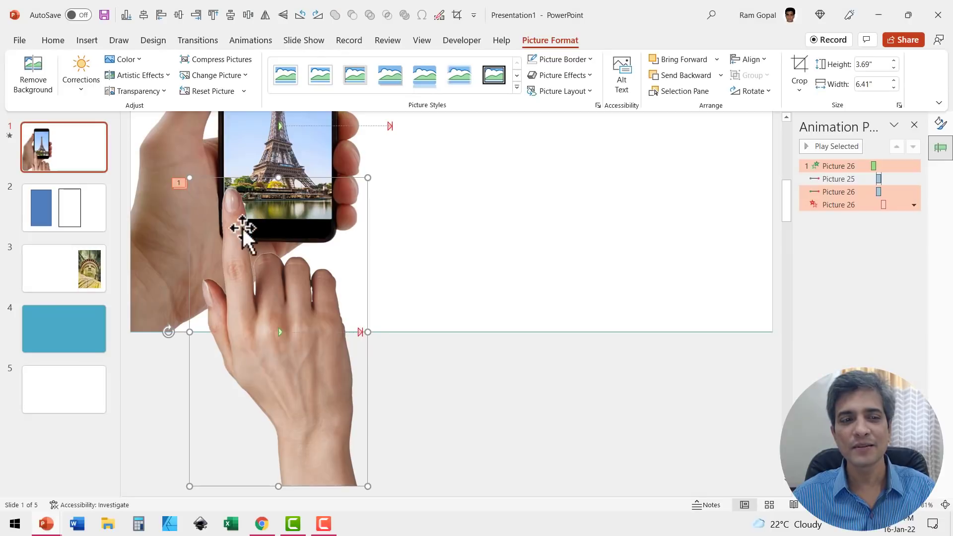
key(Escape)
Step: Paste the copied Statue of Liberty text box onto slide 1 and set its Fade animation to start After Previous
key(ctrl+v)
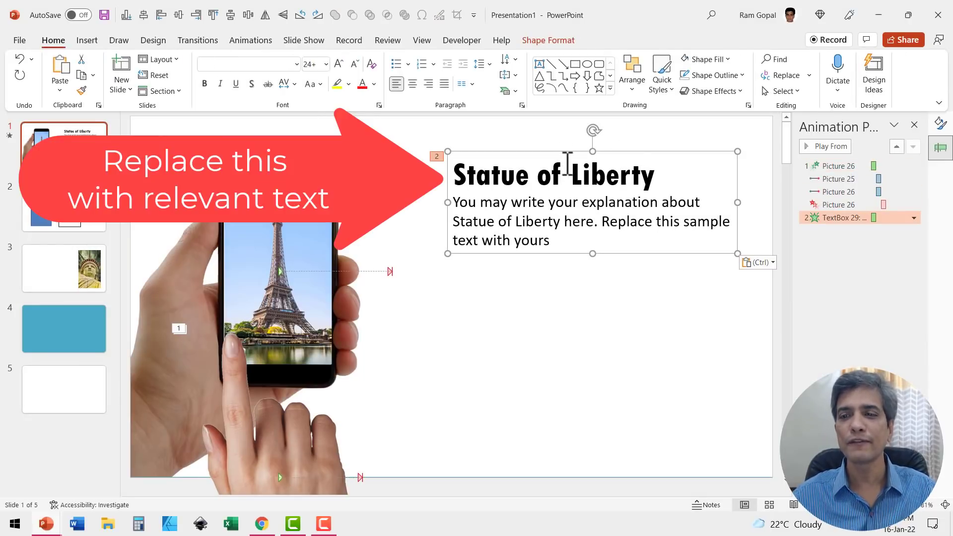
click(236, 42)
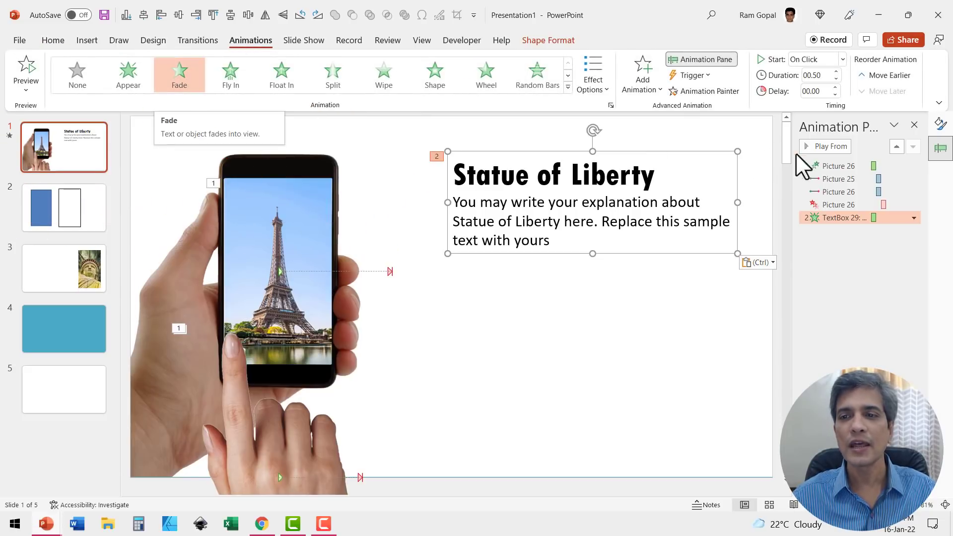
click(813, 60)
click(816, 99)
Step: Play slide 1 as a slide show to check the swipe sequence together with the text box's entrance
click(772, 291)
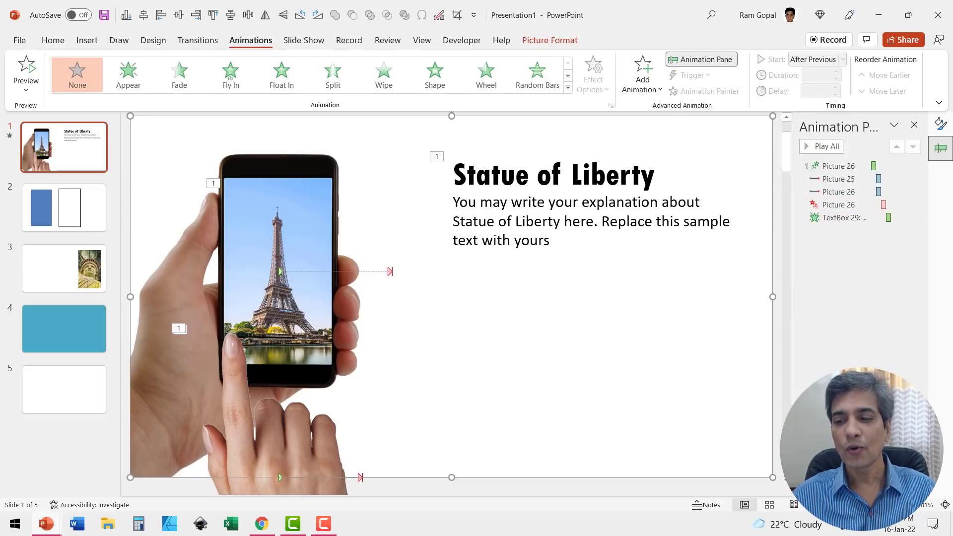
click(817, 504)
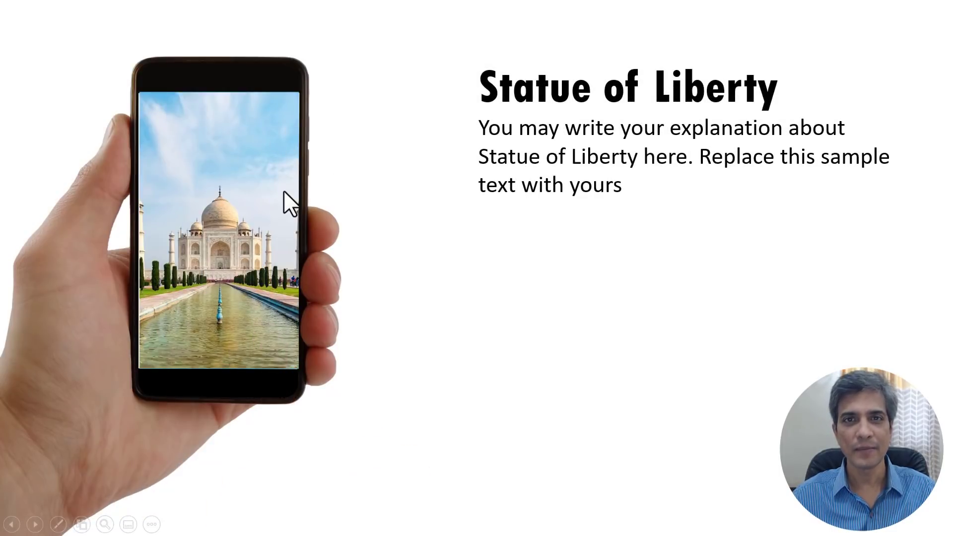
key(Escape)
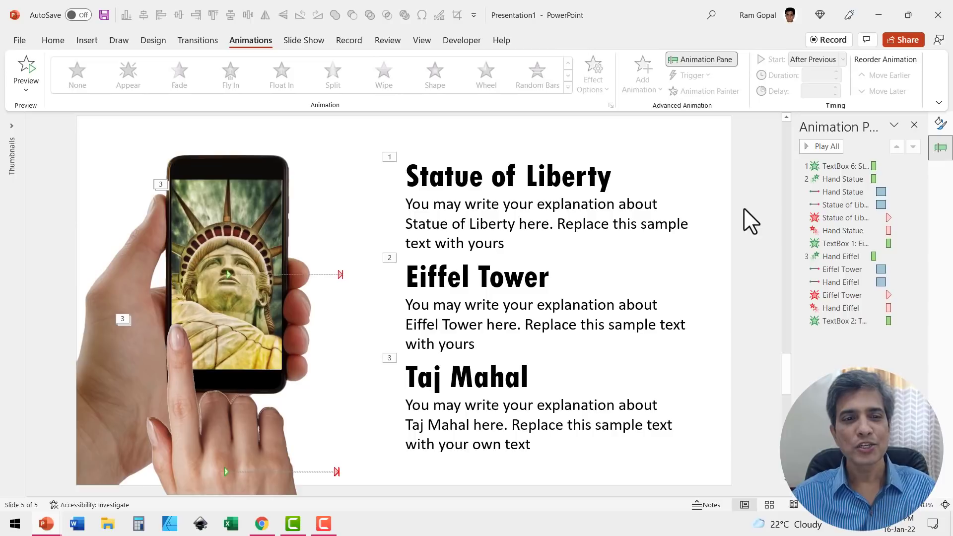